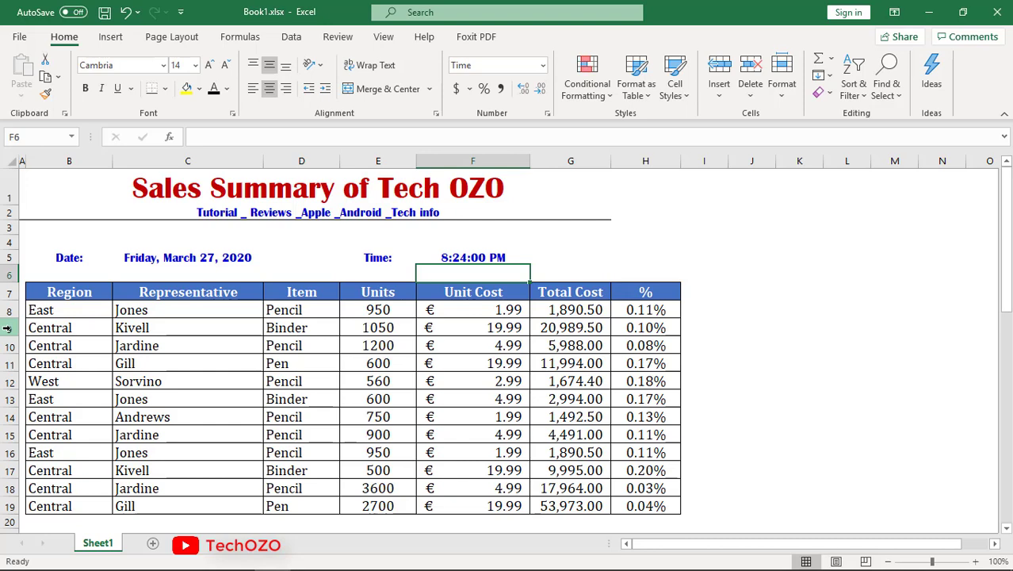
Insert a blank row at row 9, directly below the first data row of the table.
click(7, 327)
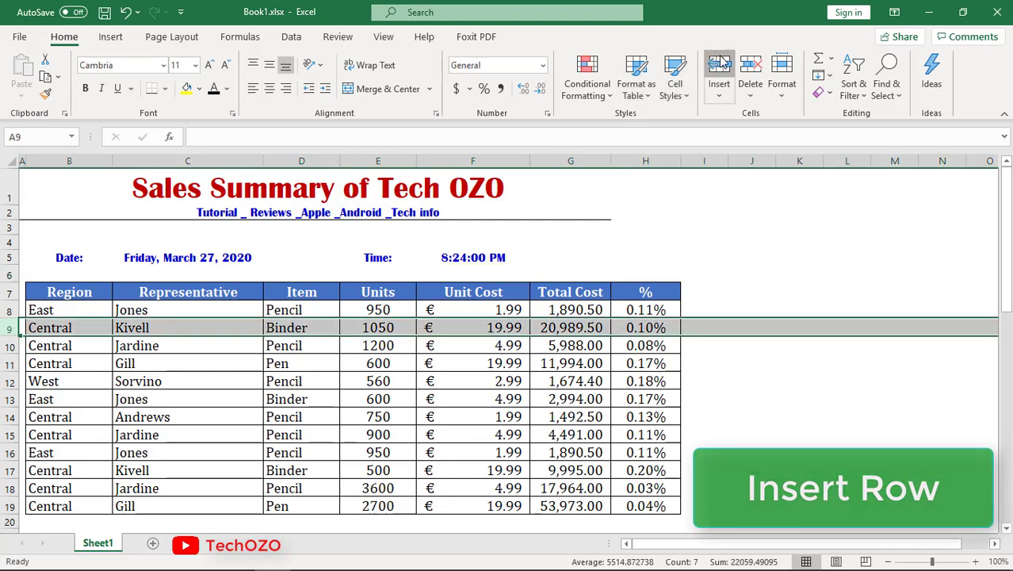
click(719, 68)
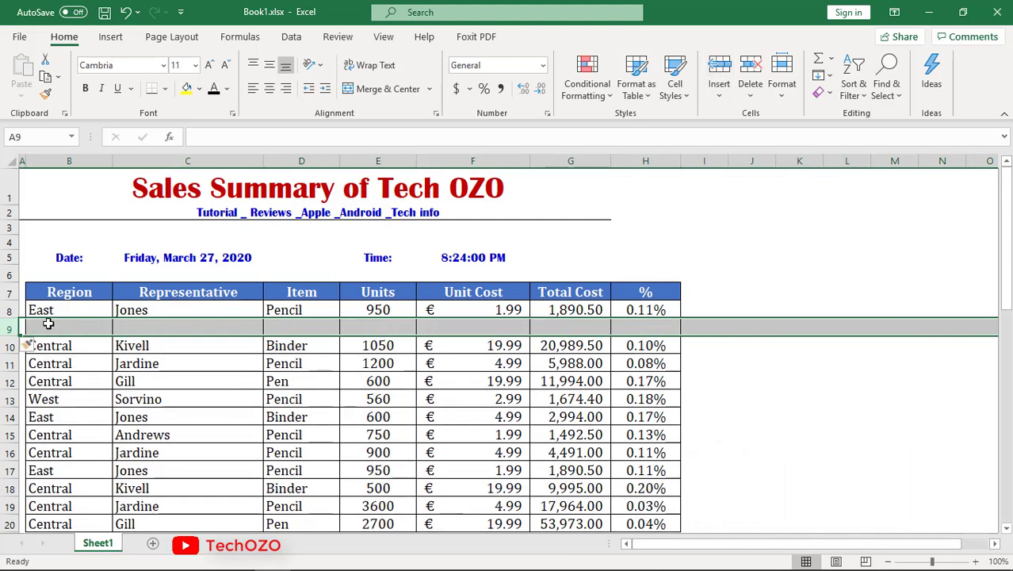
click(62, 344)
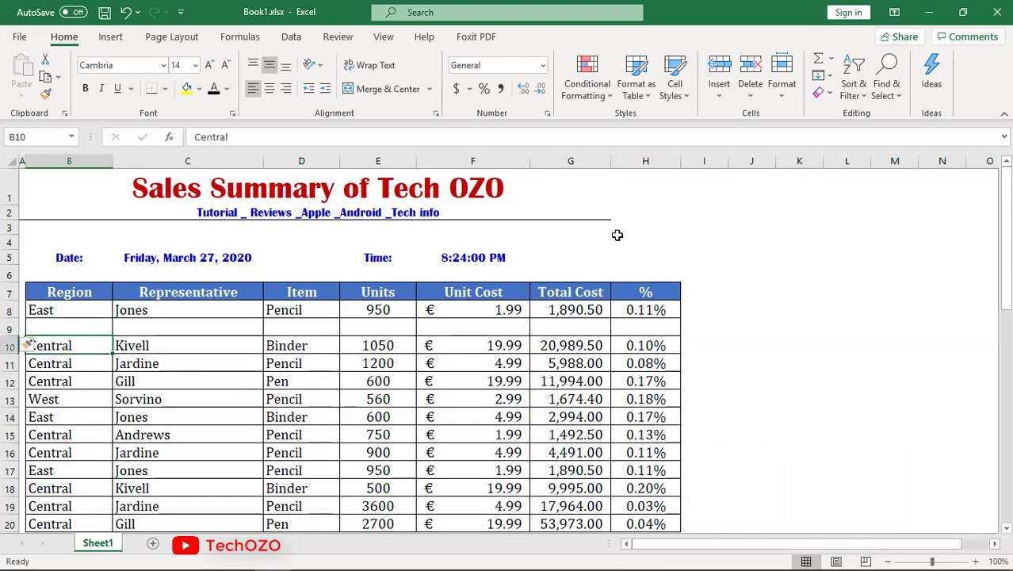
Insert a blank column between the Total Cost and % columns.
click(638, 160)
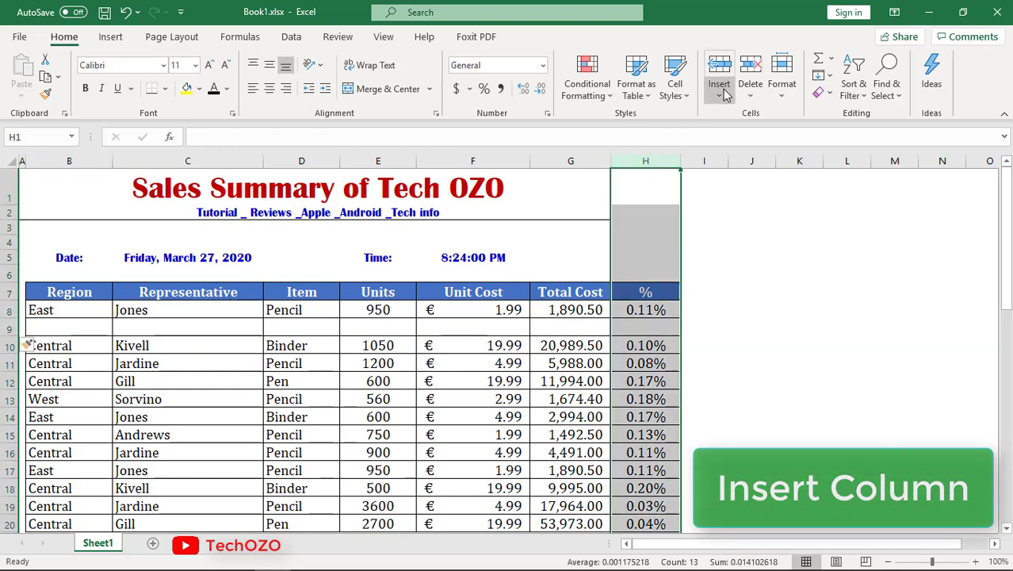
click(721, 69)
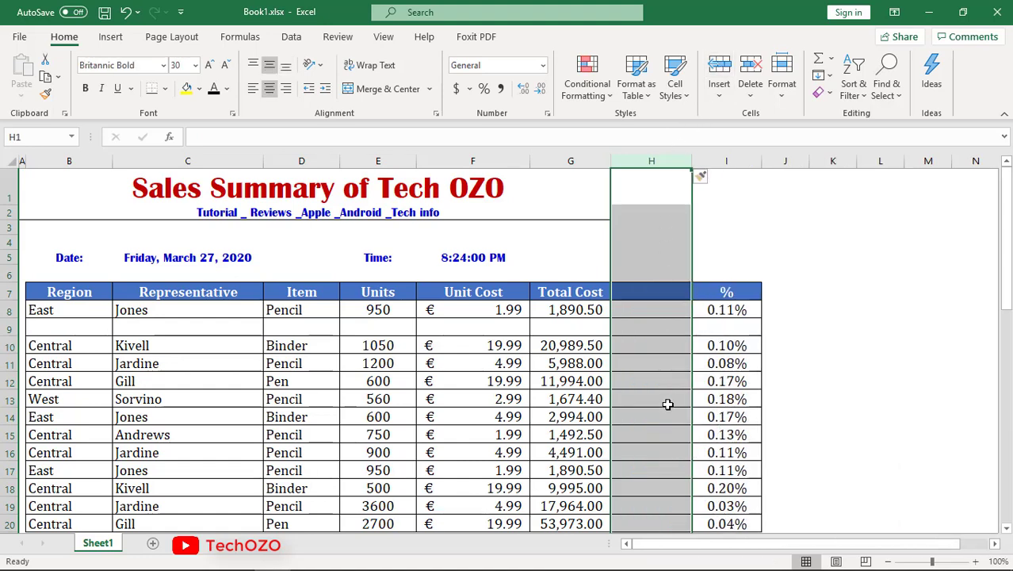
click(653, 325)
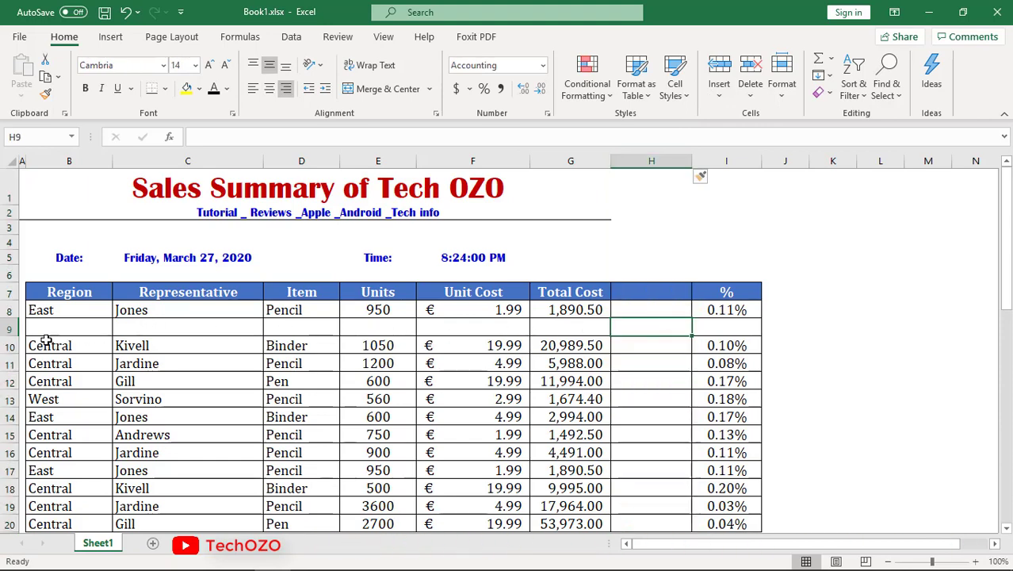
Delete the blank row 9 and the blank column H from the sales table.
click(7, 327)
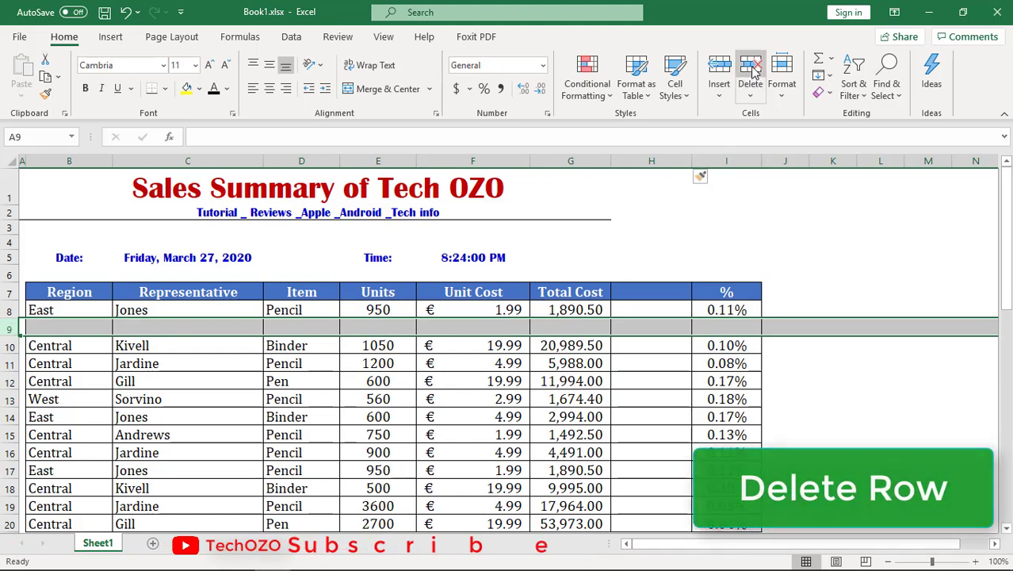
click(751, 69)
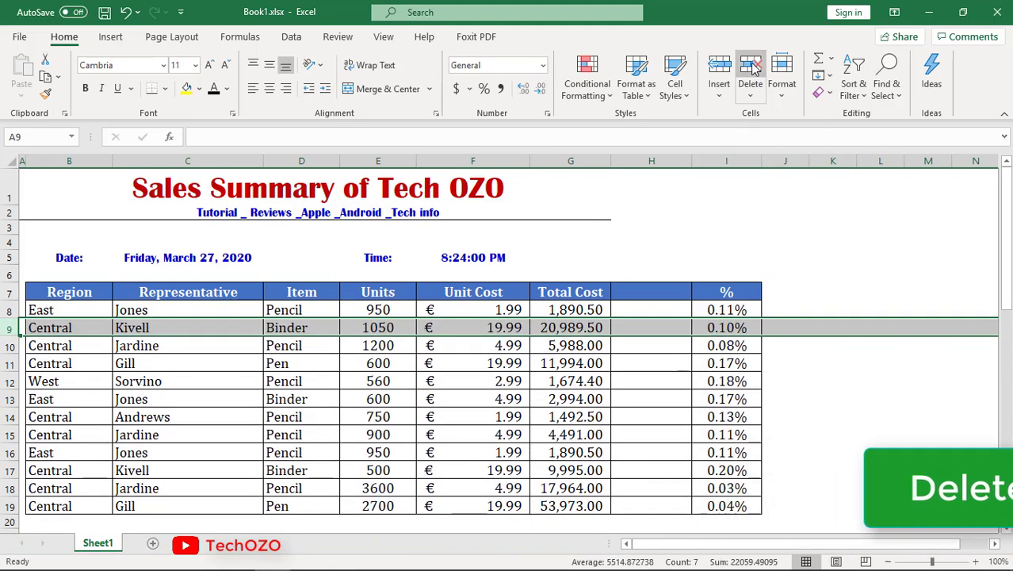
click(645, 161)
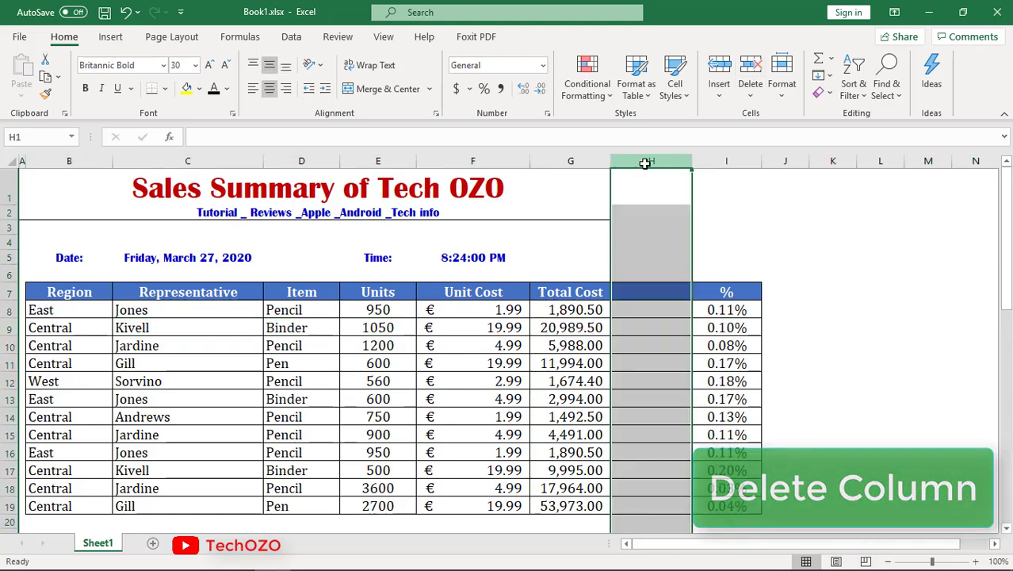
click(753, 70)
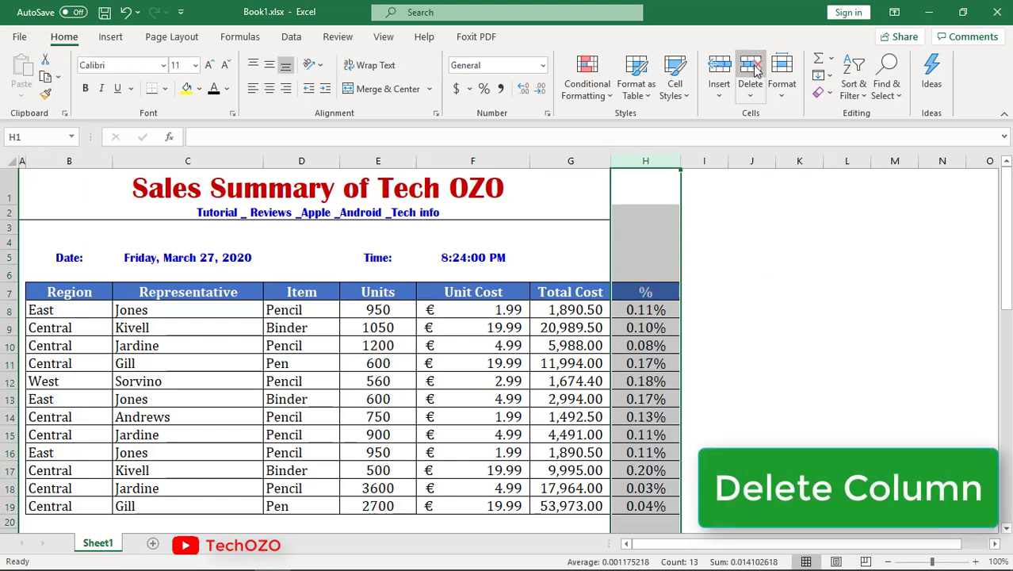
Try to apply a darker blue theme color to the Sheet1 tab.
click(782, 100)
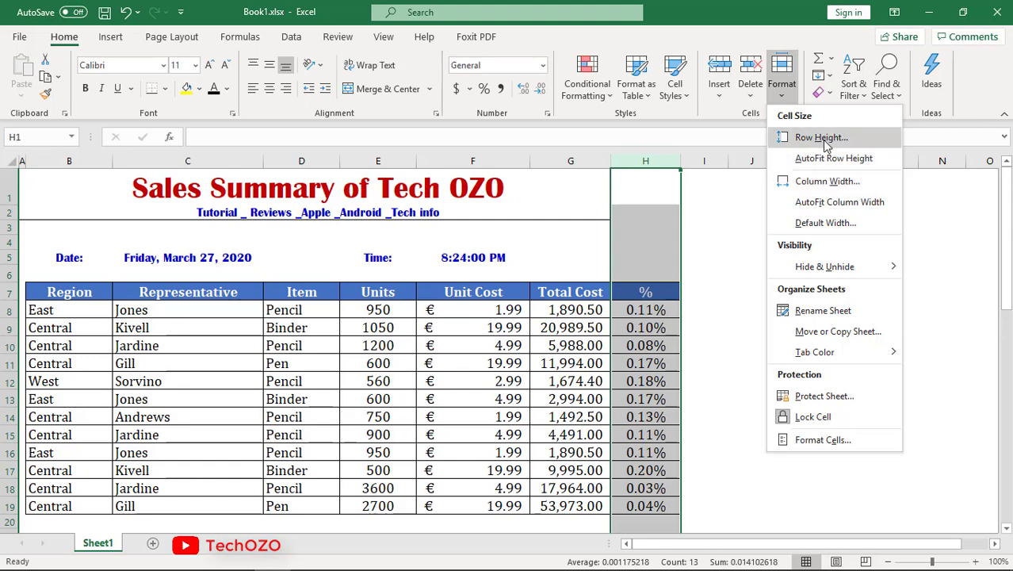
mouse_move(825, 274)
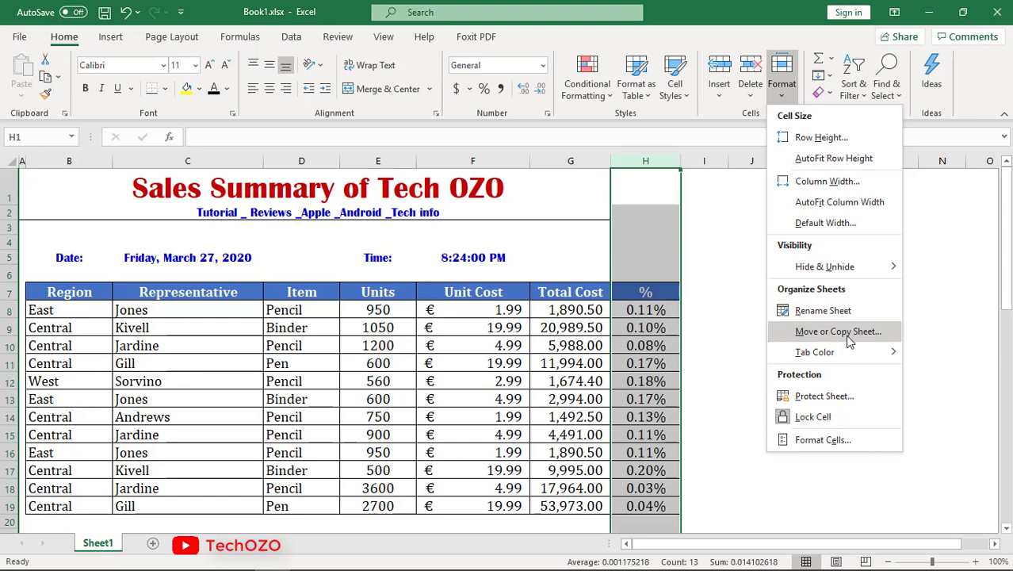
mouse_move(846, 354)
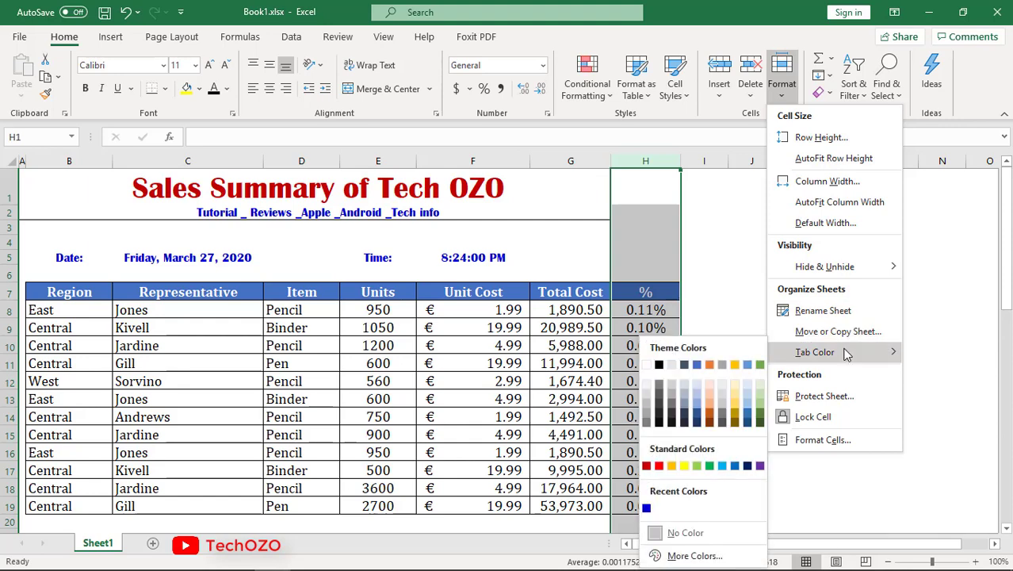
click(697, 418)
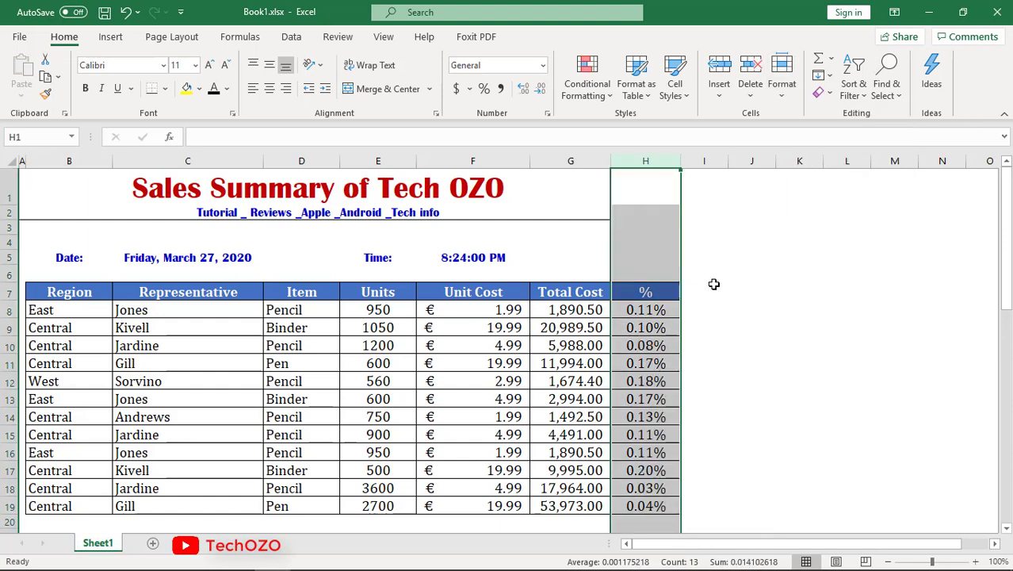
click(639, 298)
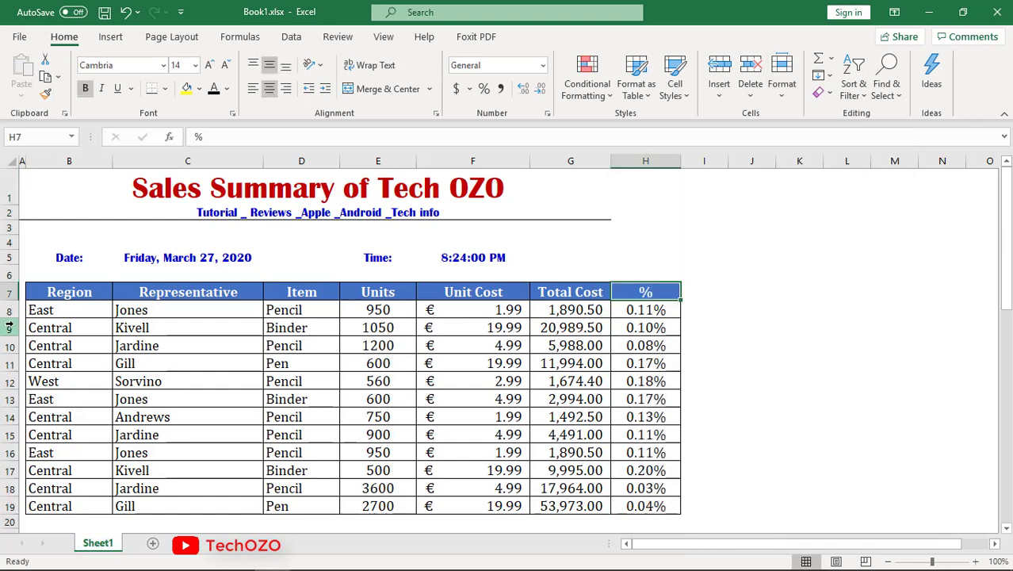
Set the height of rows 9 to 12 to 28.
drag(6, 327, 8, 382)
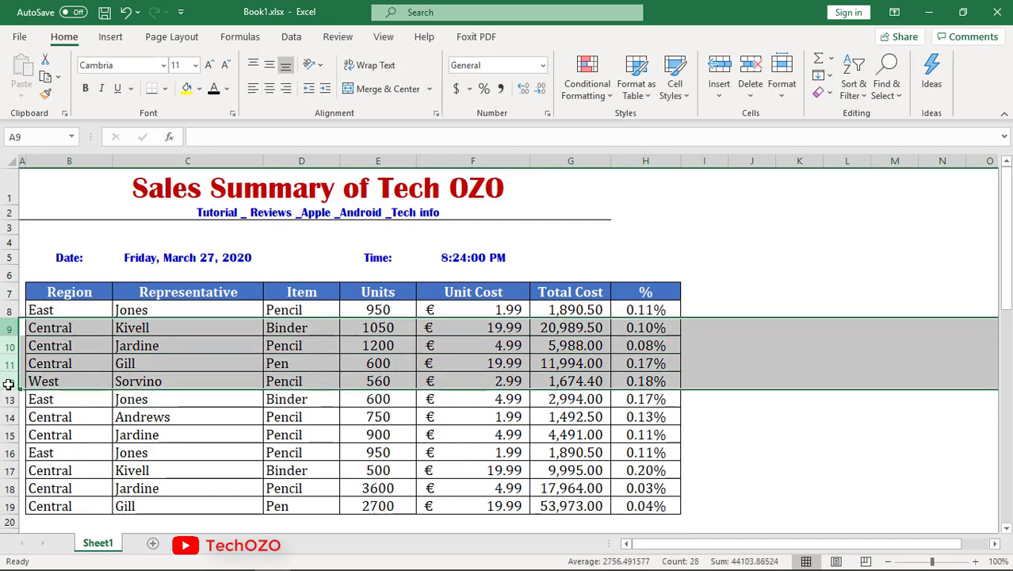
click(783, 93)
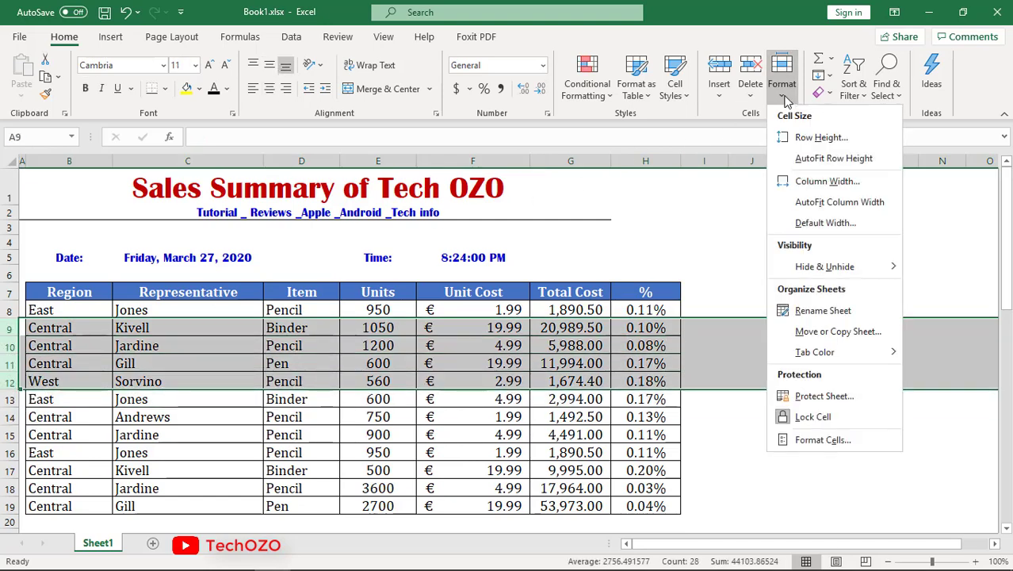
click(800, 142)
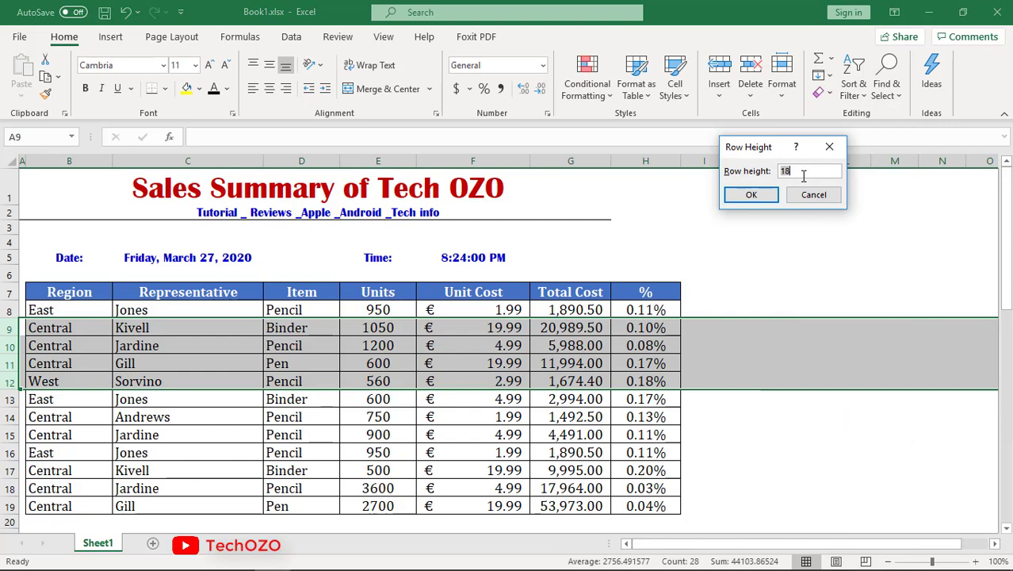
click(802, 176)
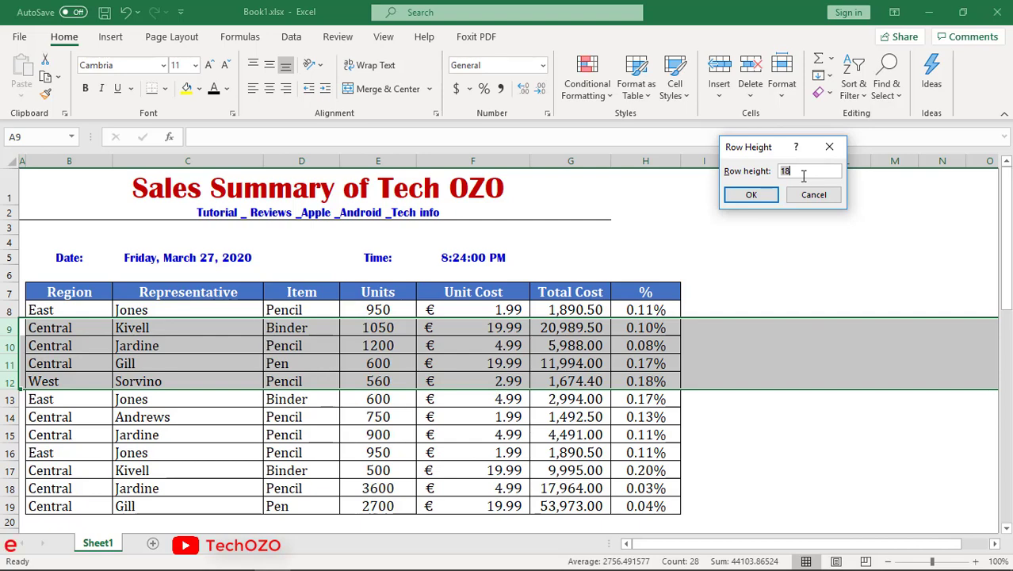
text(28)
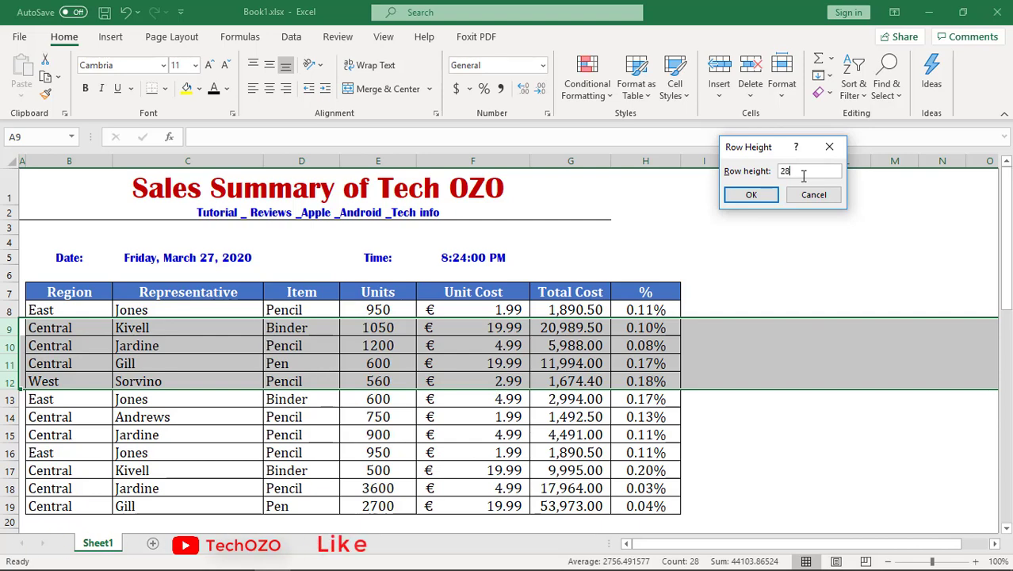
click(747, 195)
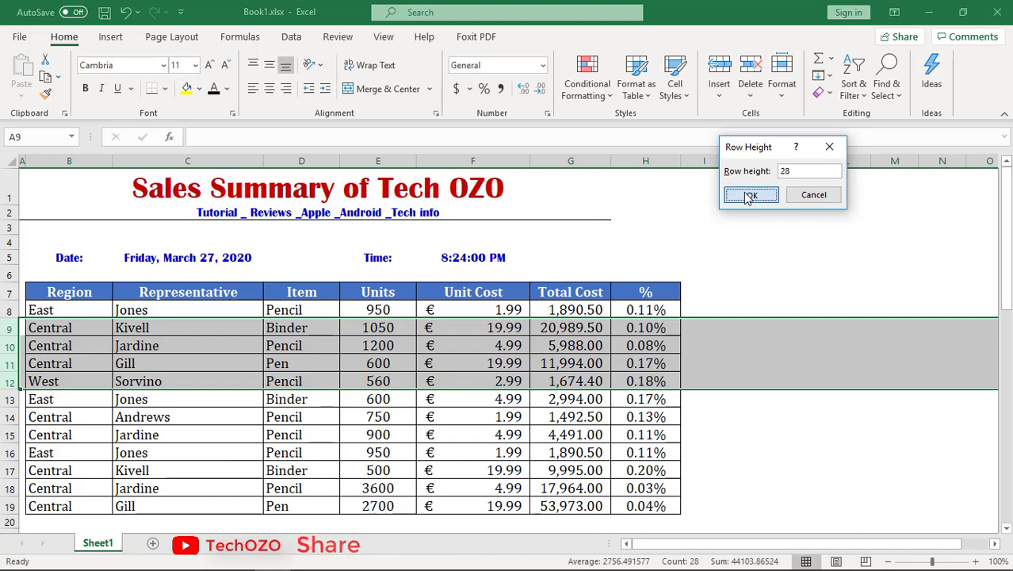
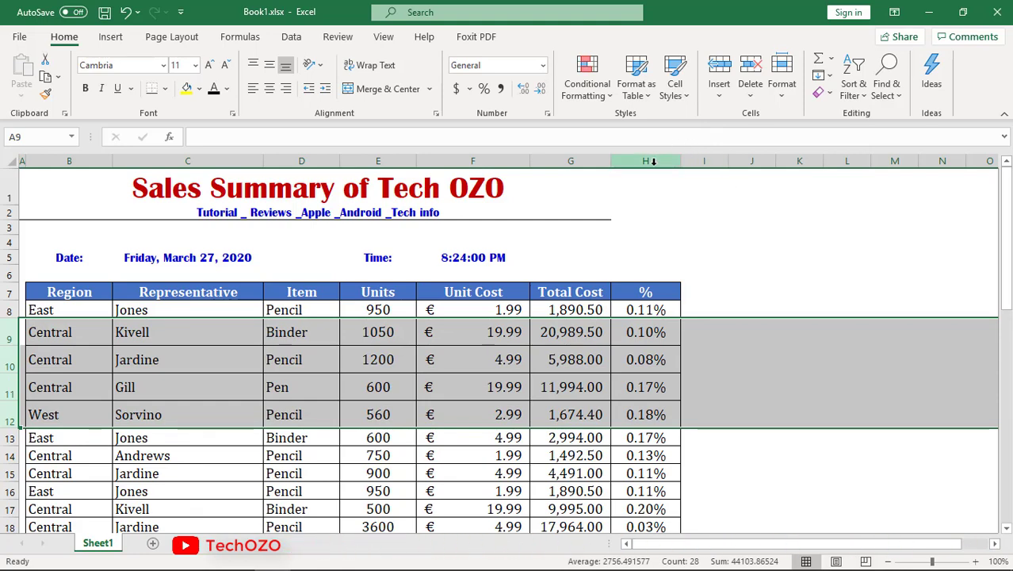
Widen the % column by entering a larger column width.
click(653, 161)
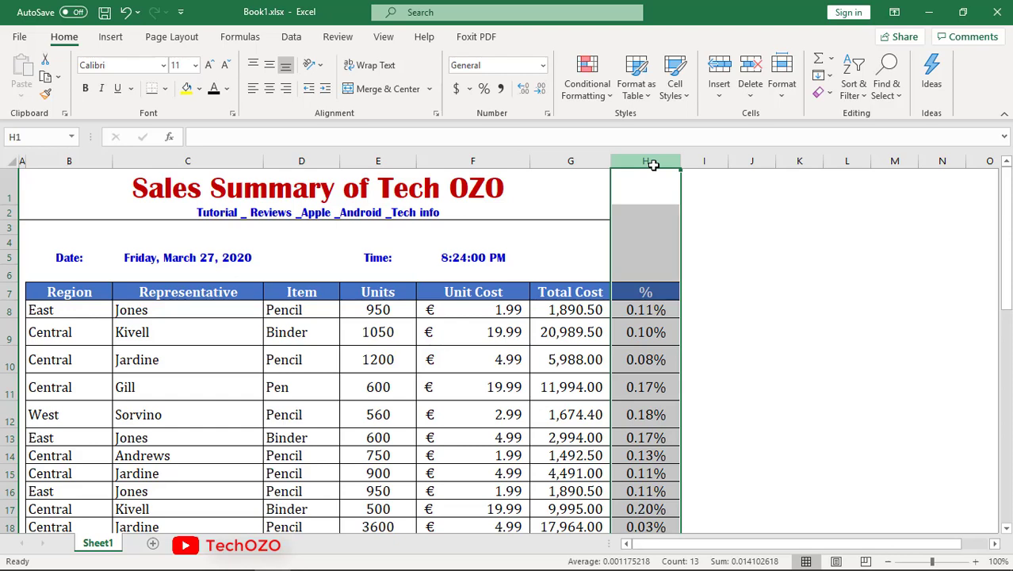
click(782, 99)
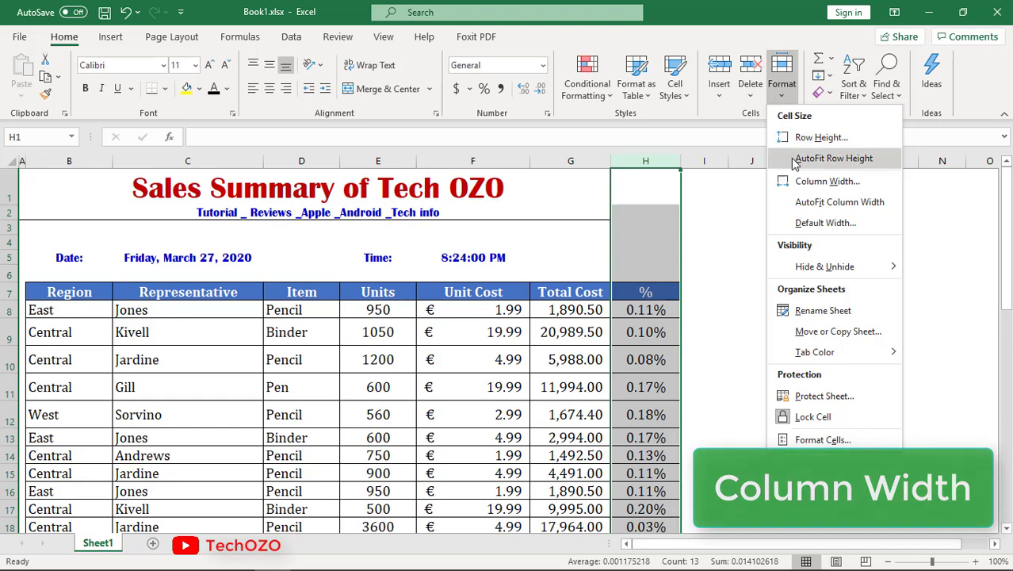
click(803, 184)
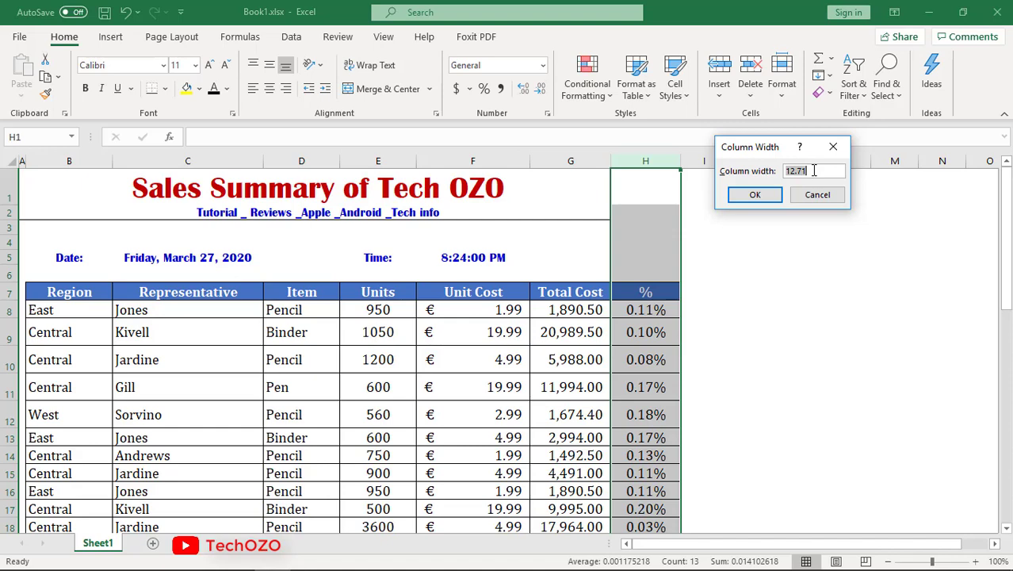
text(1)
click(759, 198)
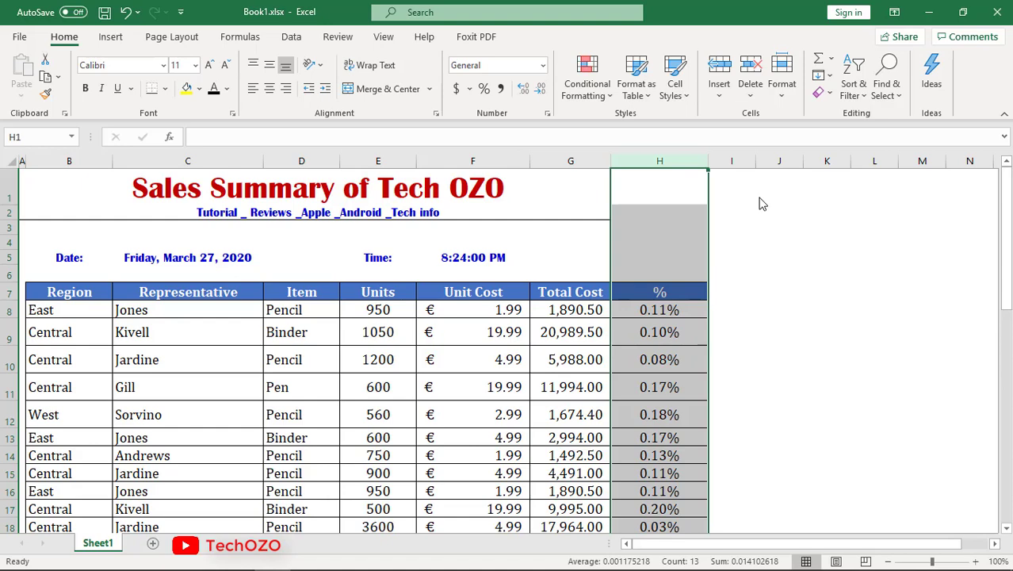
AutoFit the width of the % column and the height of rows 8 to 12.
click(790, 102)
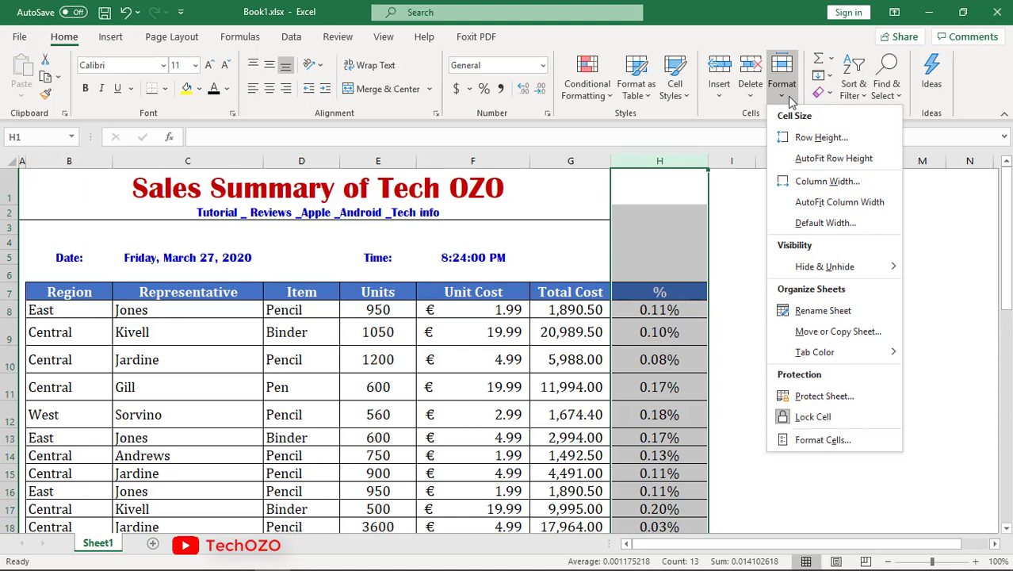
click(807, 204)
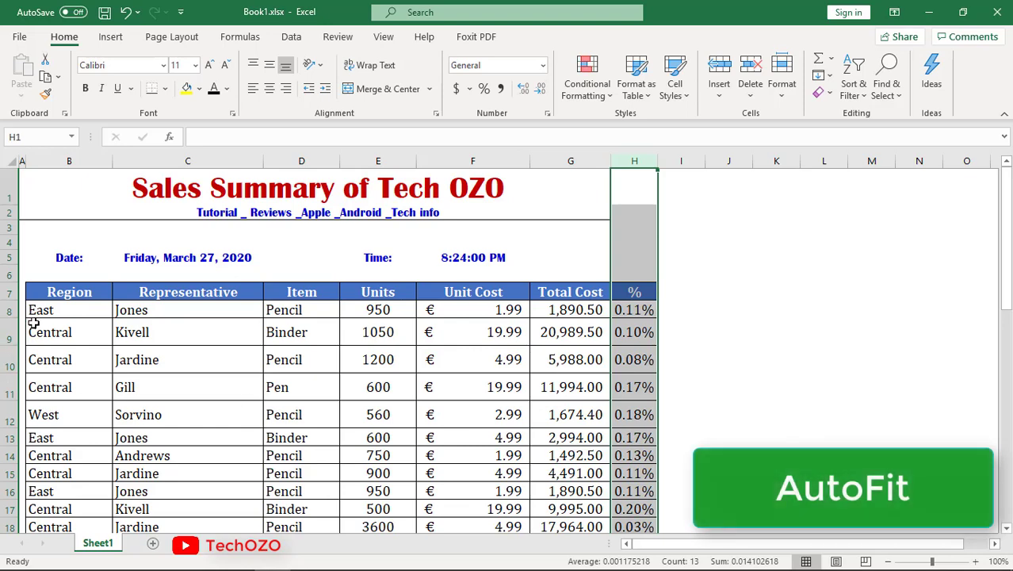
drag(10, 314, 9, 426)
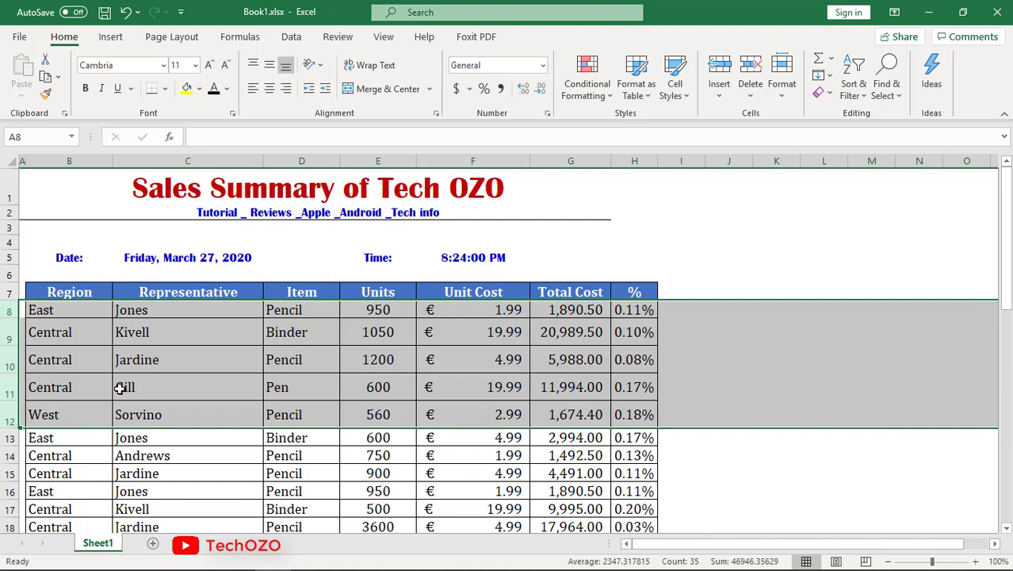
click(781, 89)
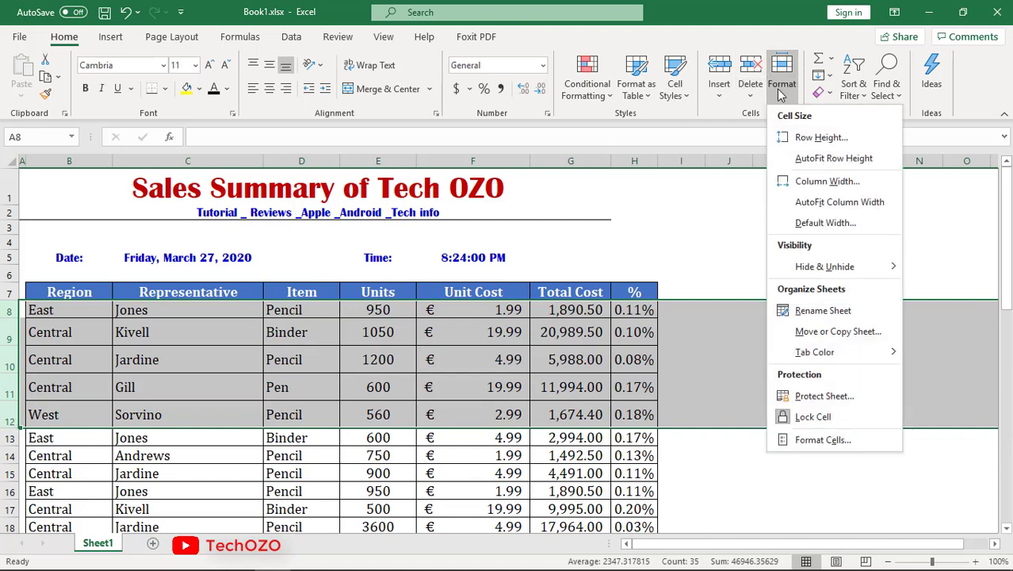
click(799, 159)
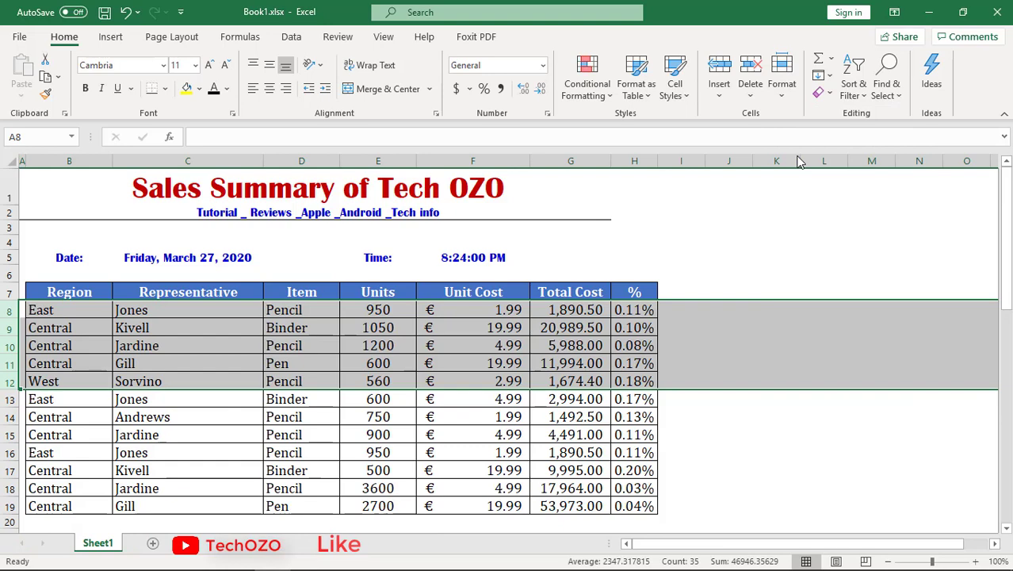
Hide the % column (column H) of the sales table.
click(634, 310)
click(634, 163)
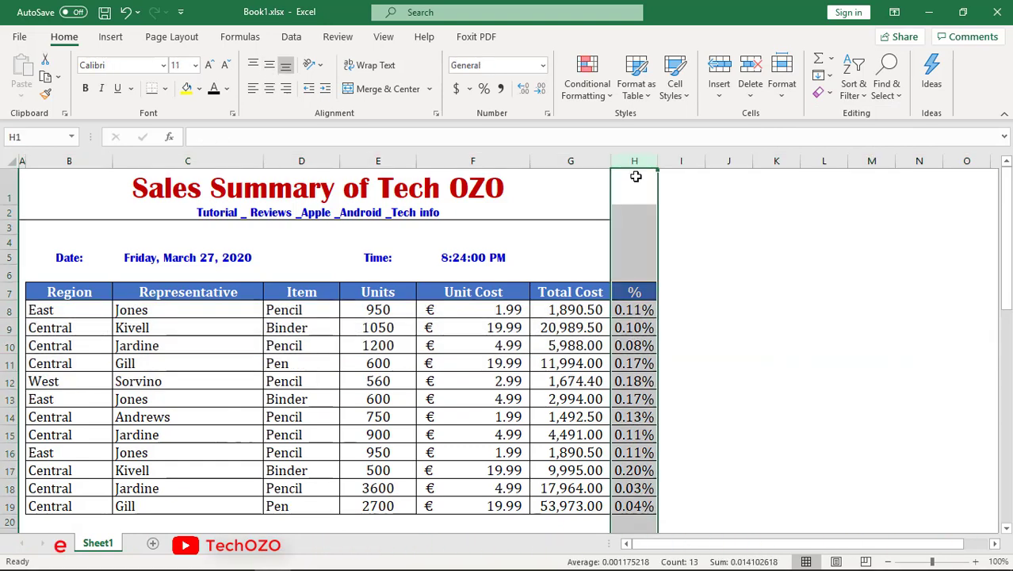
click(785, 101)
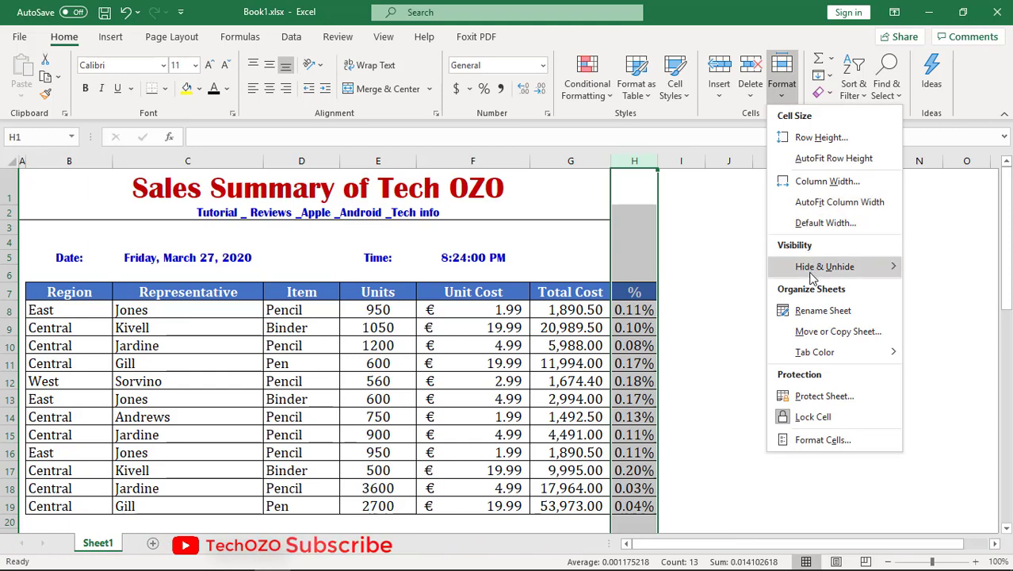
mouse_move(842, 271)
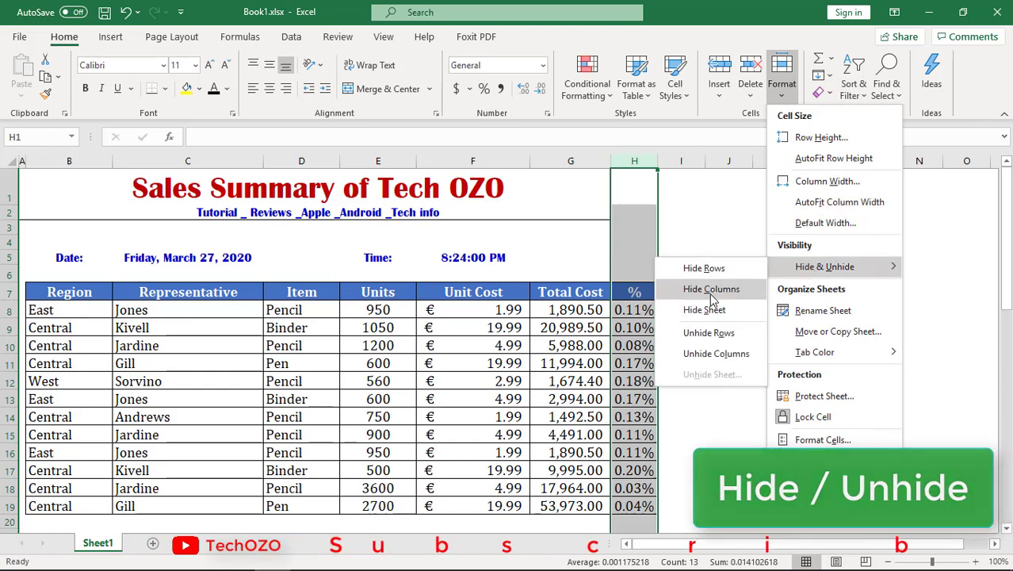
click(711, 295)
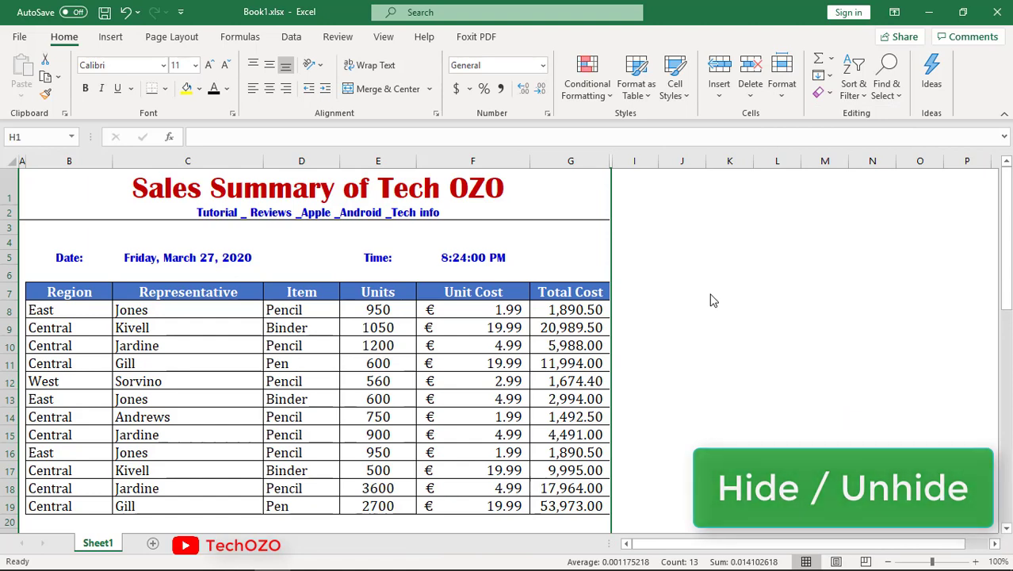
Hide rows 9 to 12 of the sales table.
click(5, 327)
drag(7, 332, 11, 380)
click(784, 98)
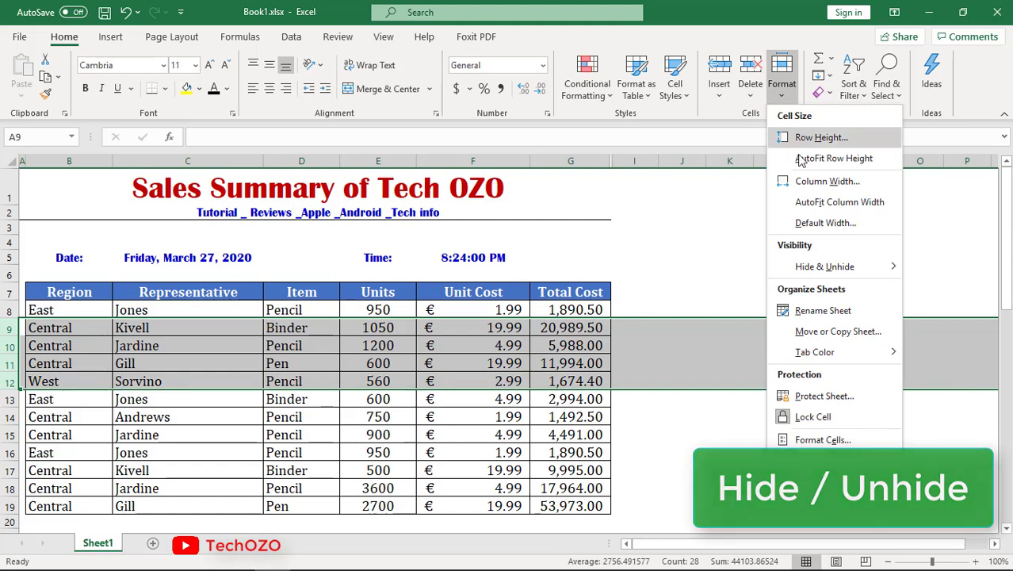
mouse_move(814, 272)
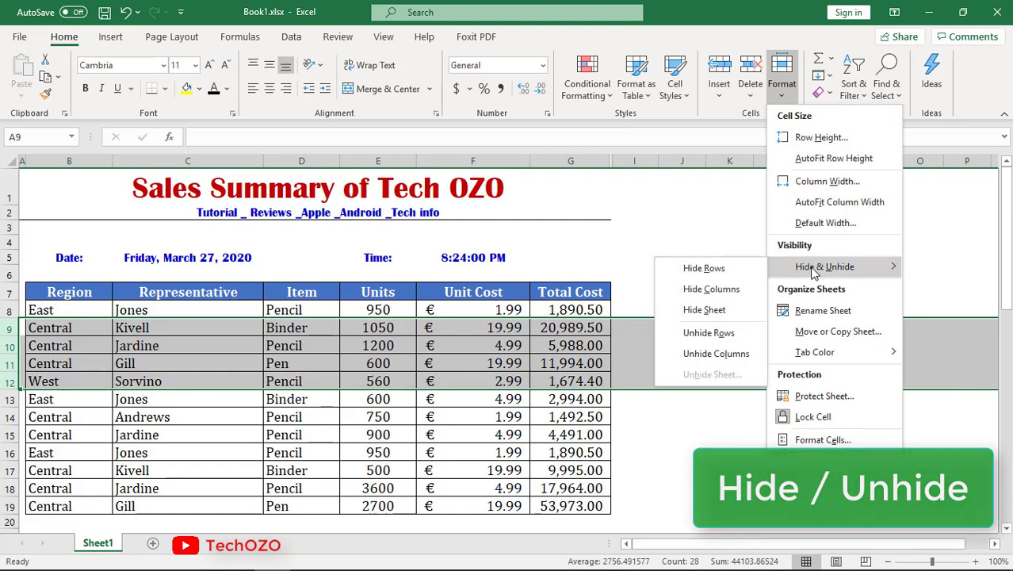
click(716, 274)
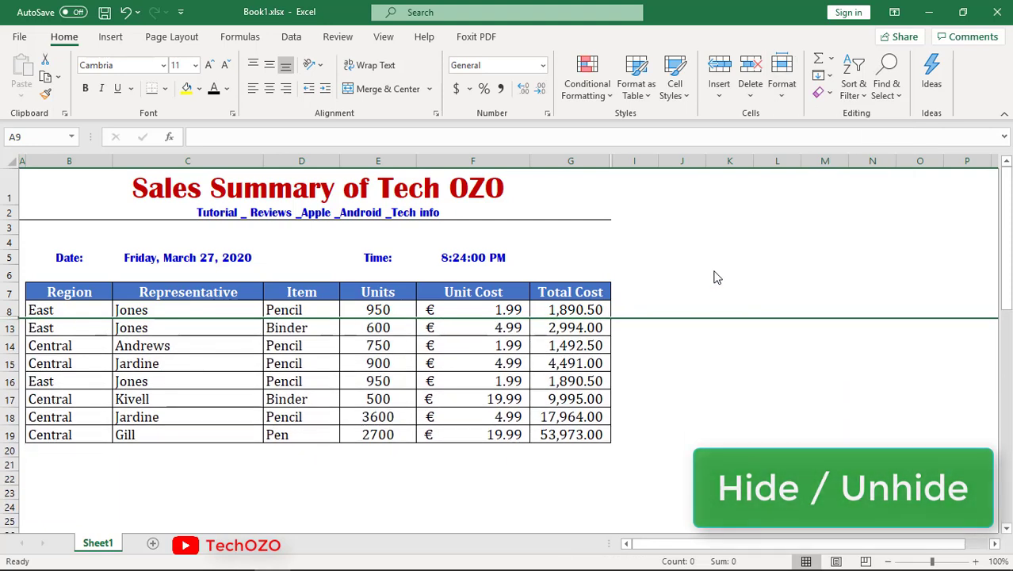
Unhide the % column between columns G and I.
click(633, 161)
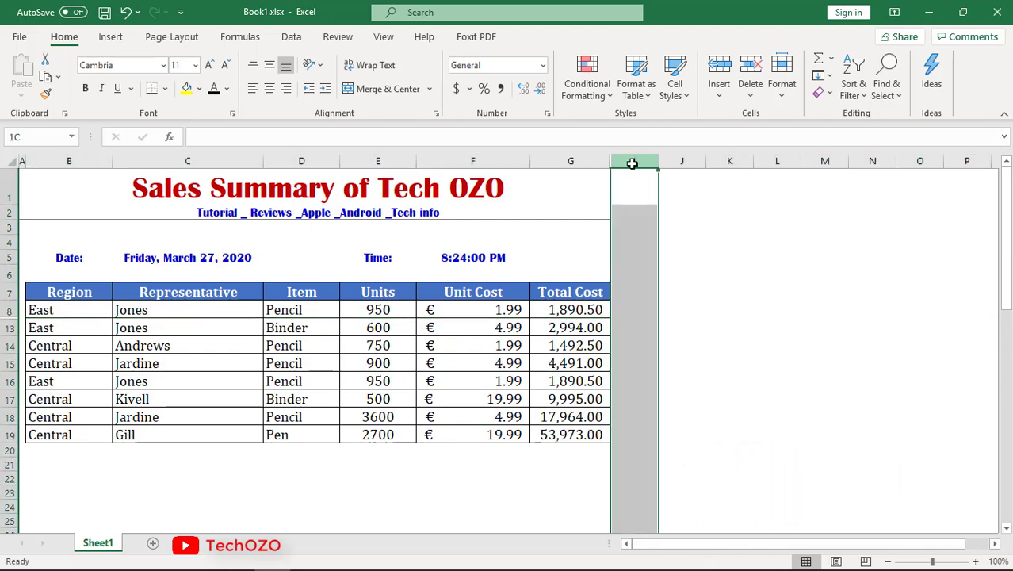
drag(629, 161, 593, 161)
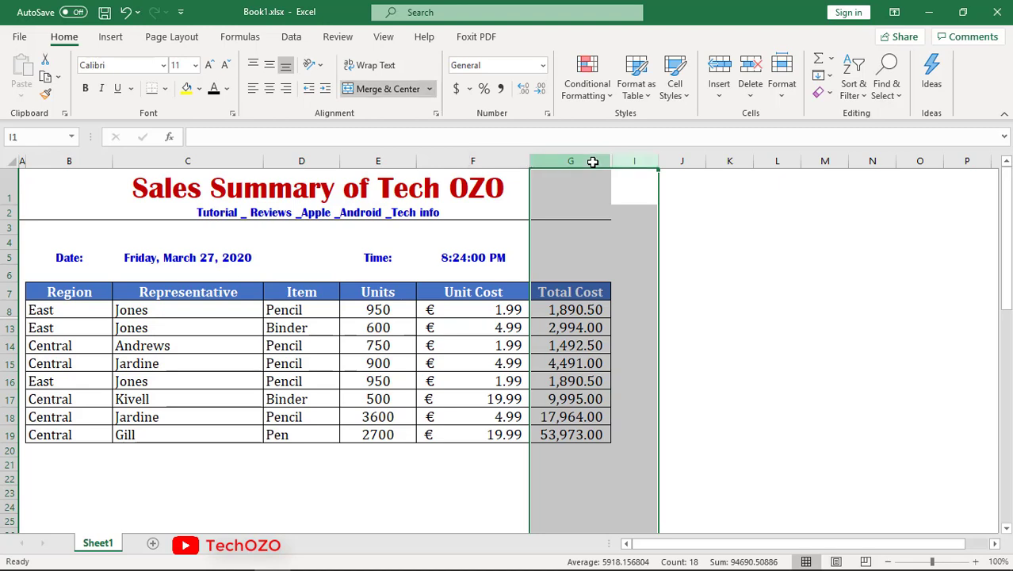
click(779, 94)
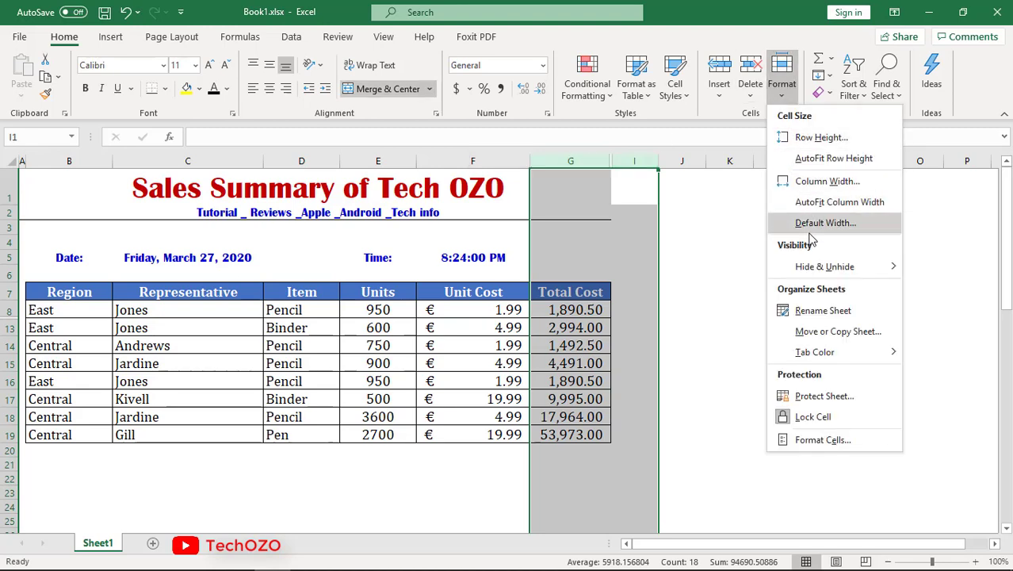
mouse_move(811, 267)
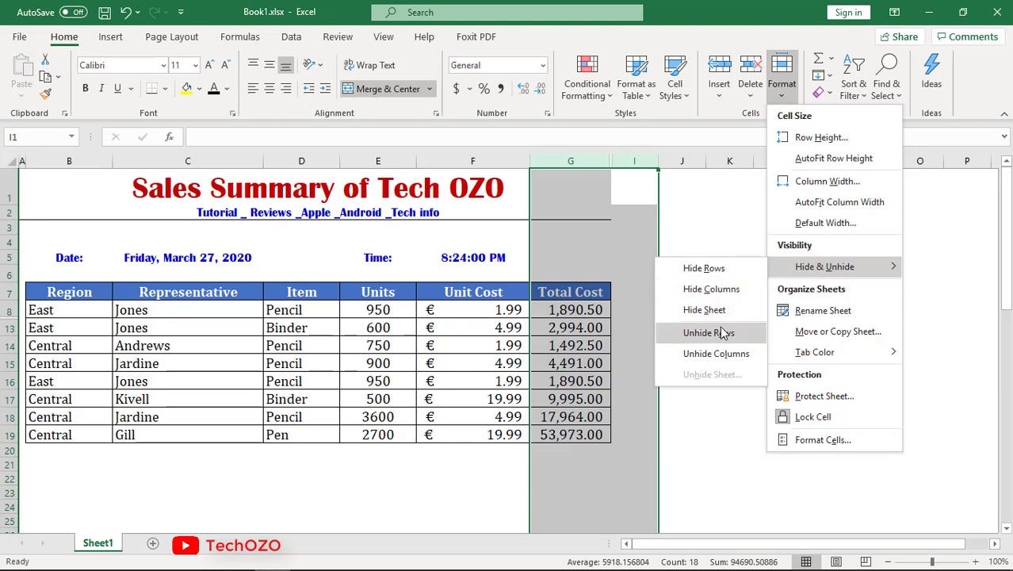
click(726, 354)
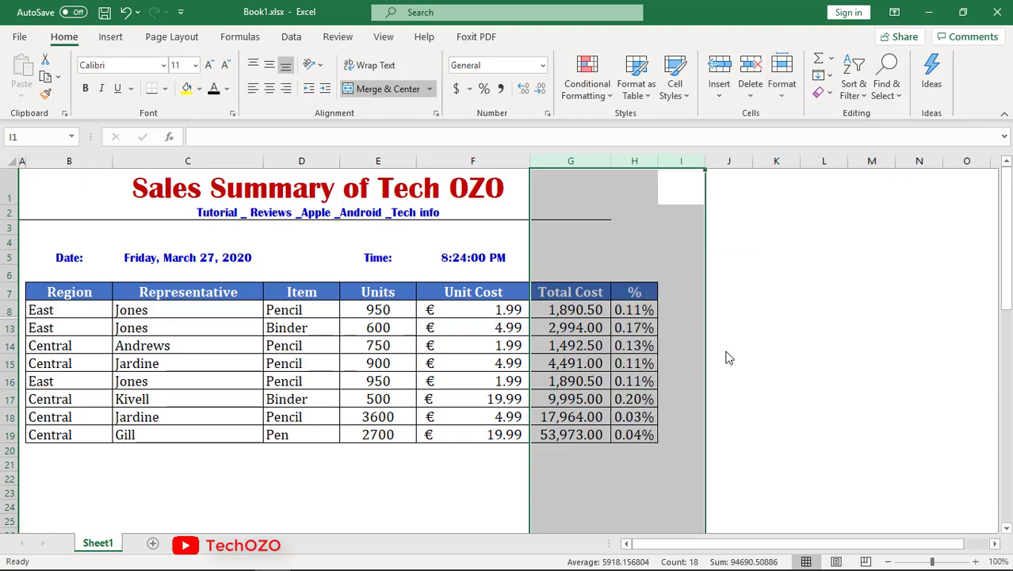
Unhide the hidden rows between rows 8 and 13.
click(8, 309)
drag(11, 311, 12, 327)
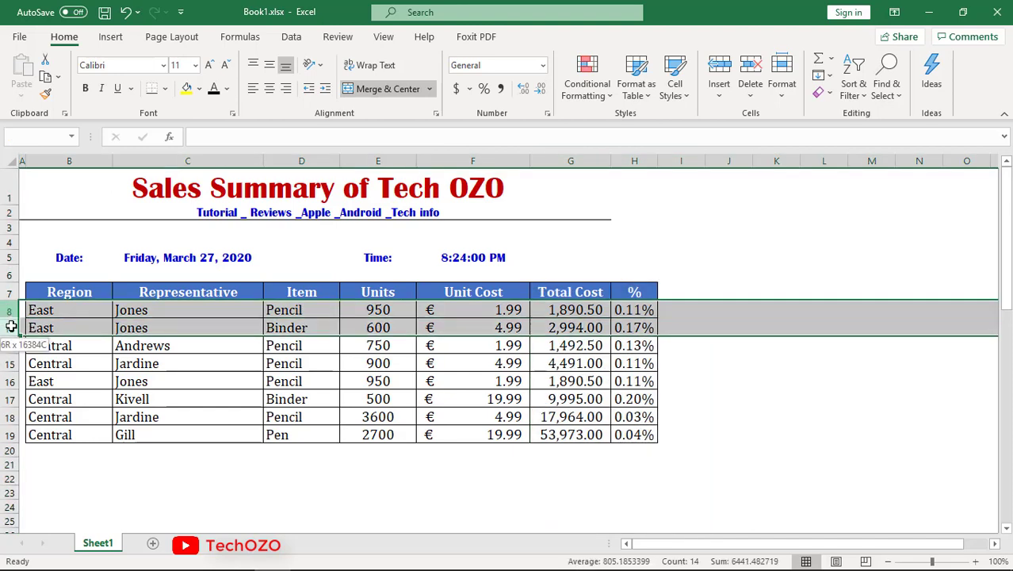
click(785, 103)
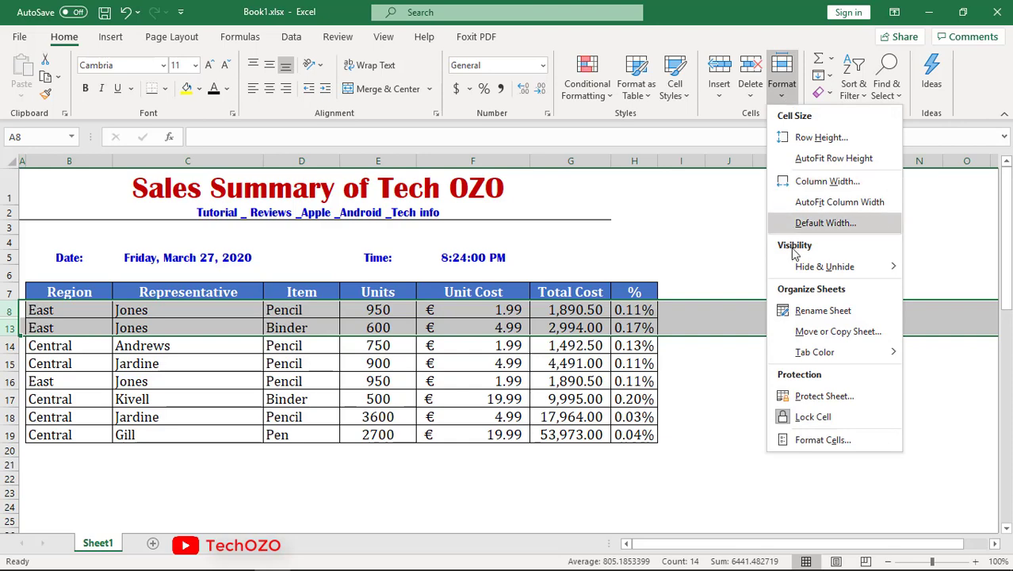
mouse_move(799, 273)
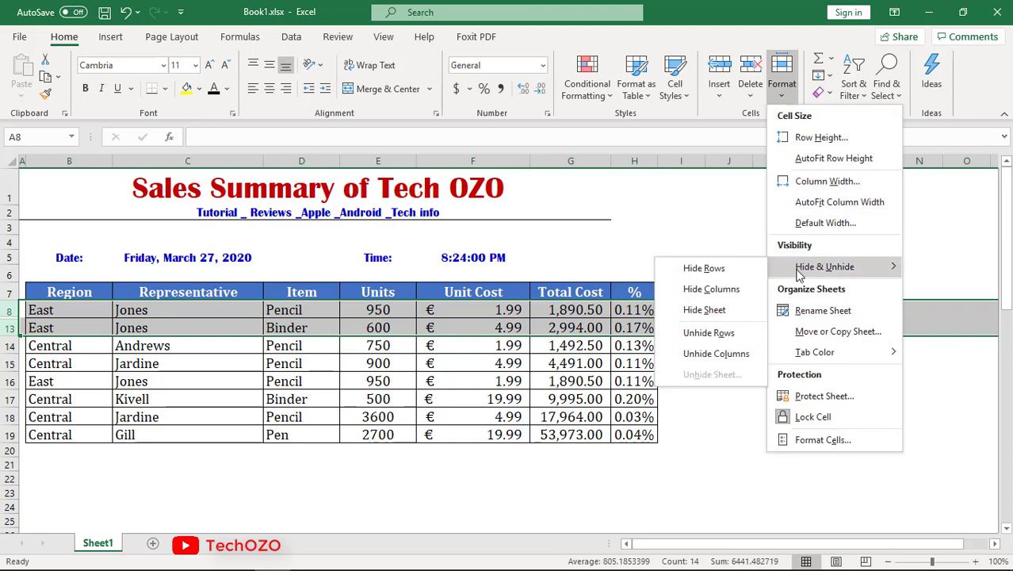
click(712, 334)
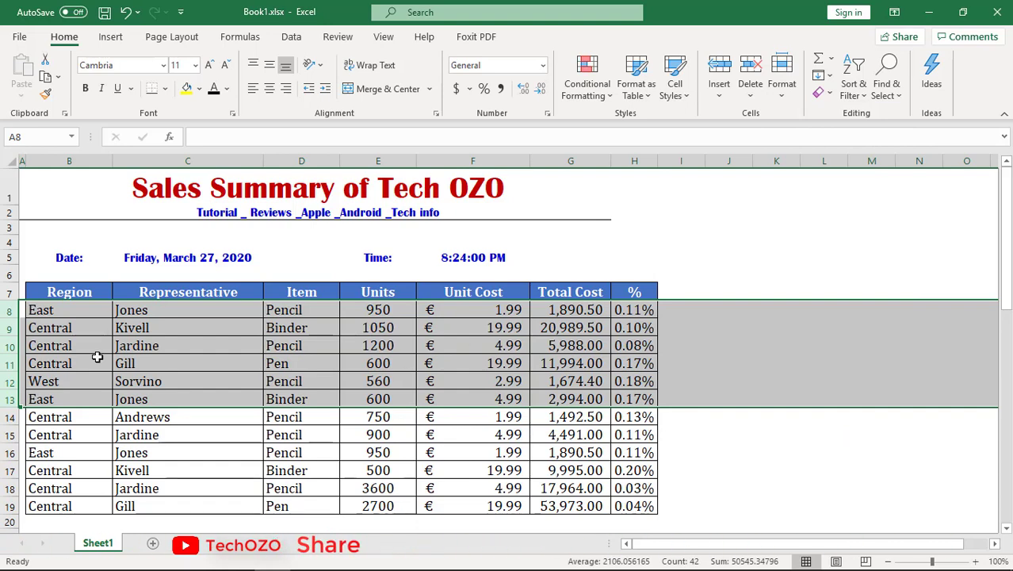
Hide rows 8 to 12 of the sales table.
drag(8, 311, 11, 384)
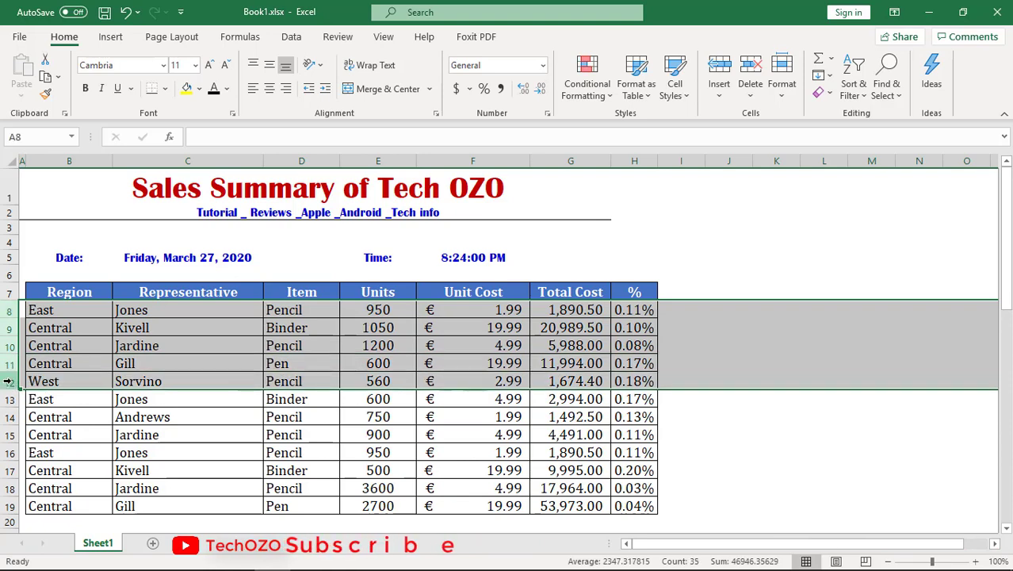
right_click(11, 384)
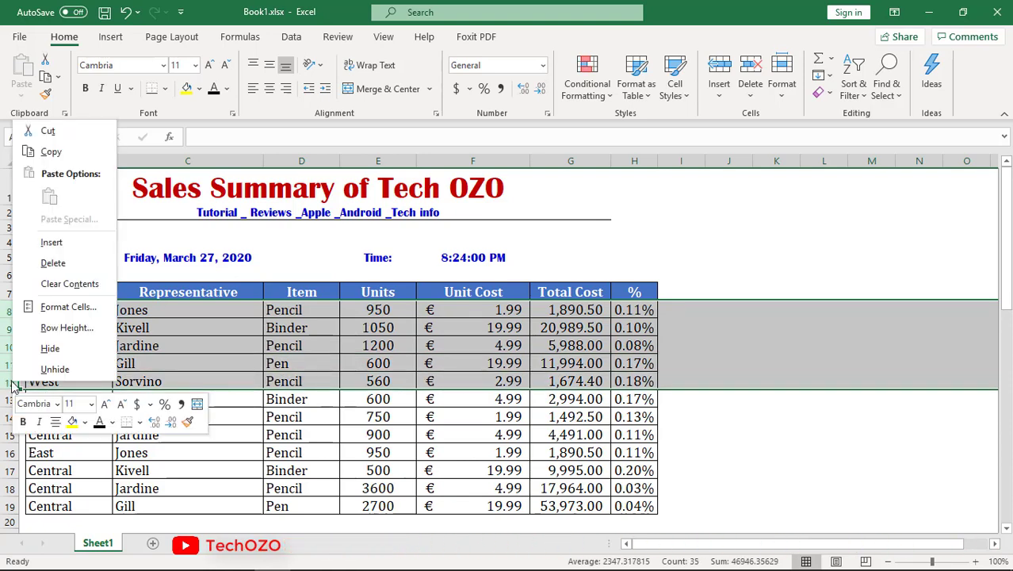
click(50, 349)
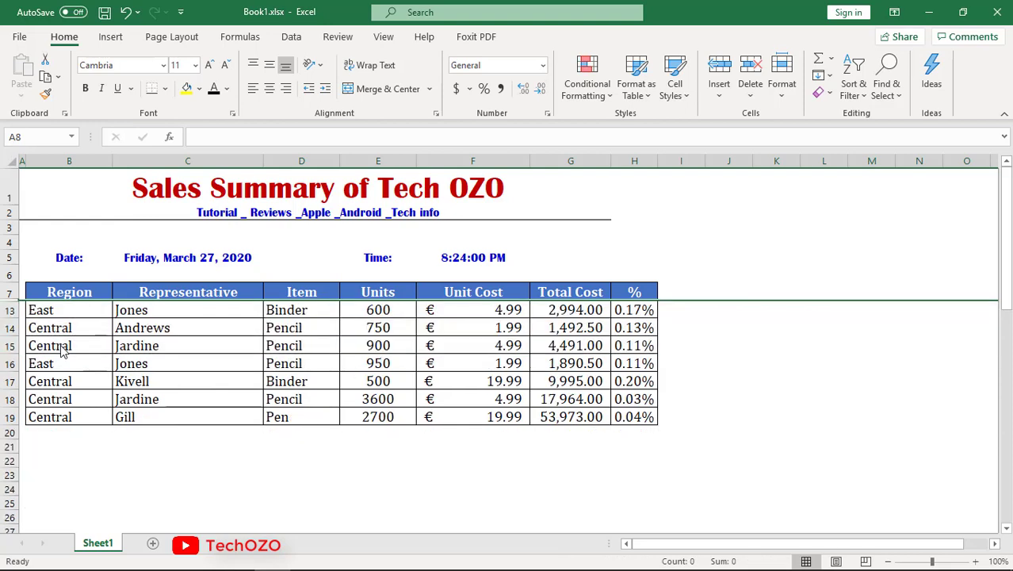
Hide column H, which holds the % values.
click(631, 161)
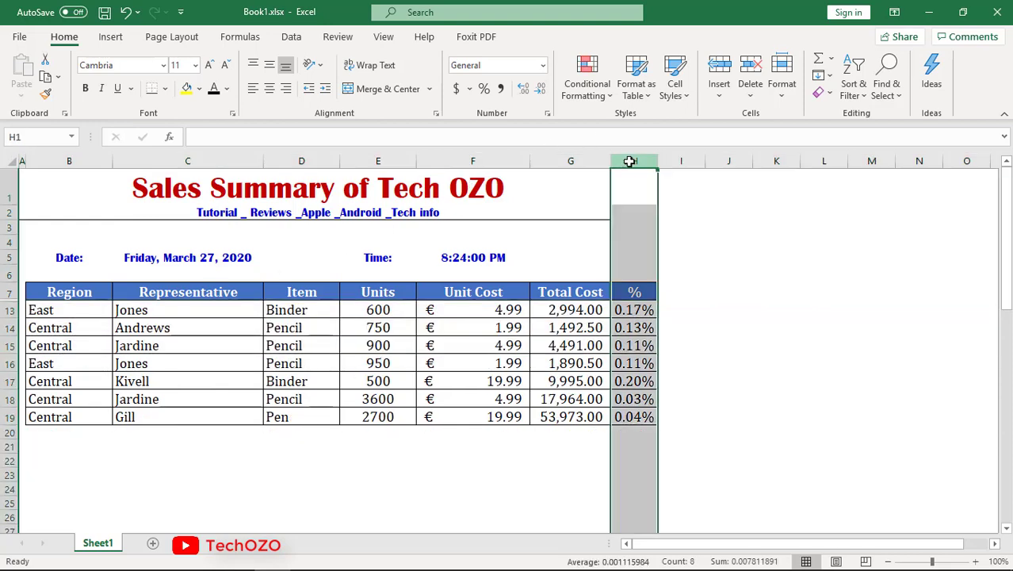
right_click(632, 161)
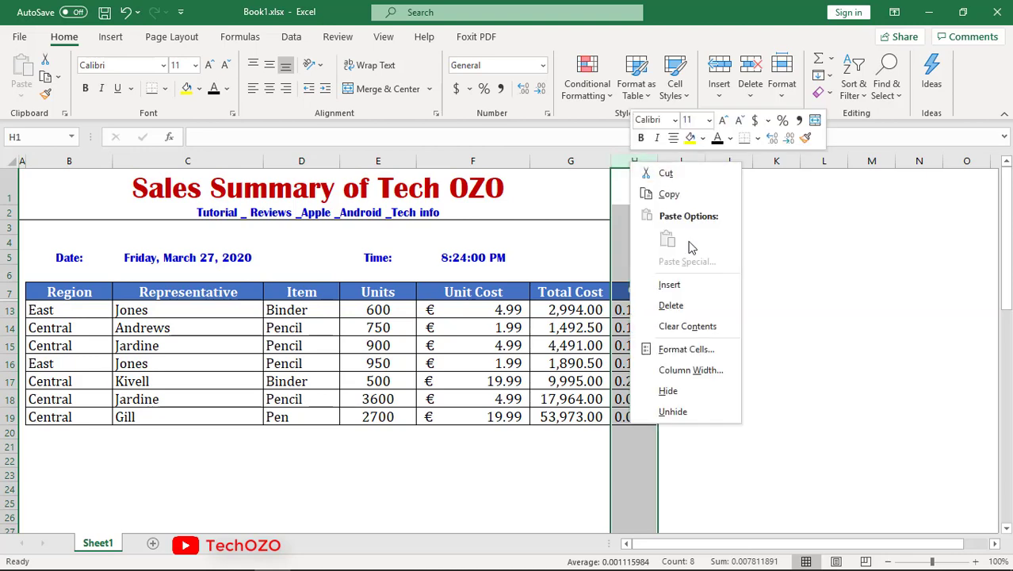
click(686, 391)
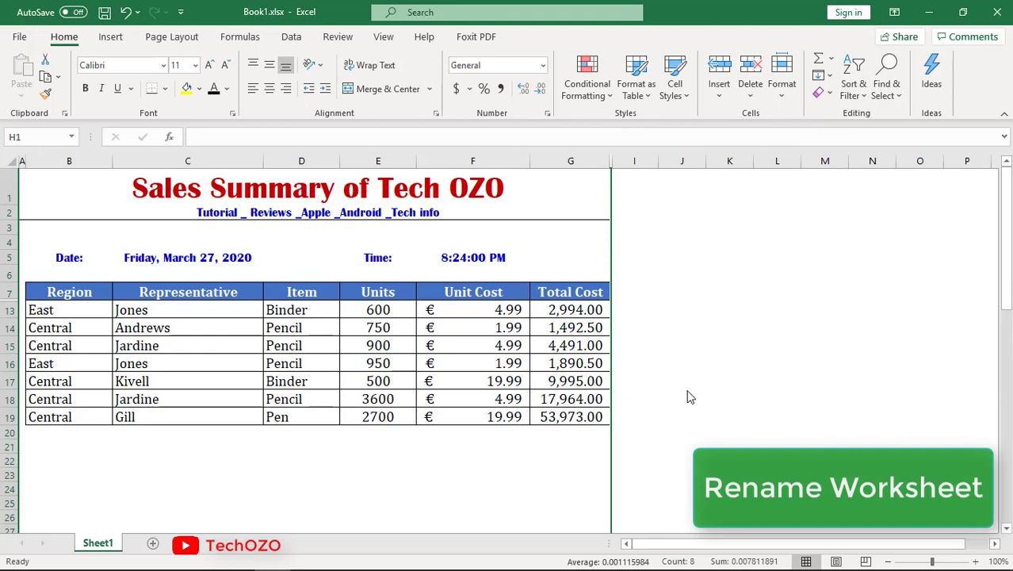
Rename the worksheet Sheet1 as "Sales summary".
click(585, 288)
click(783, 101)
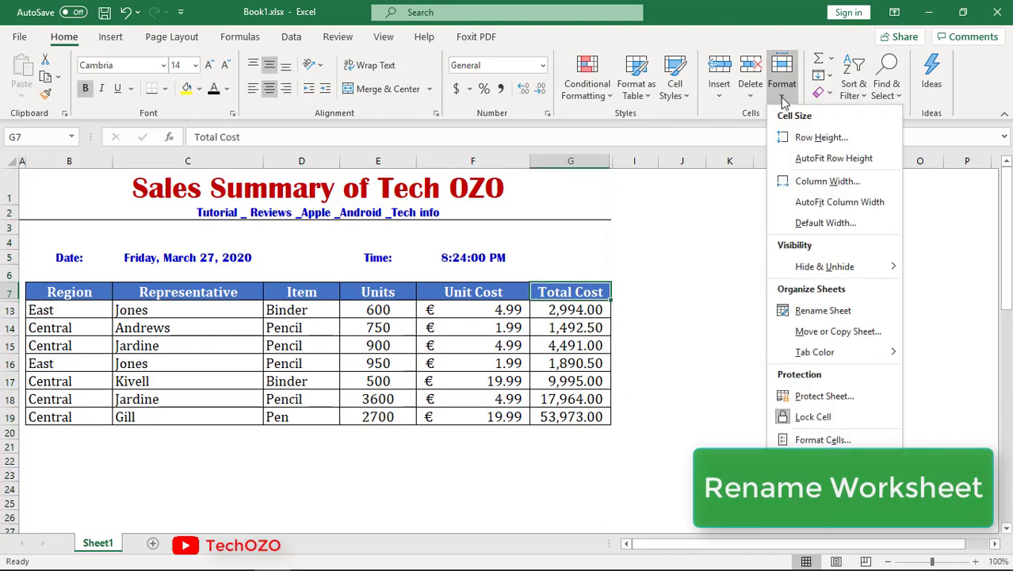
click(796, 311)
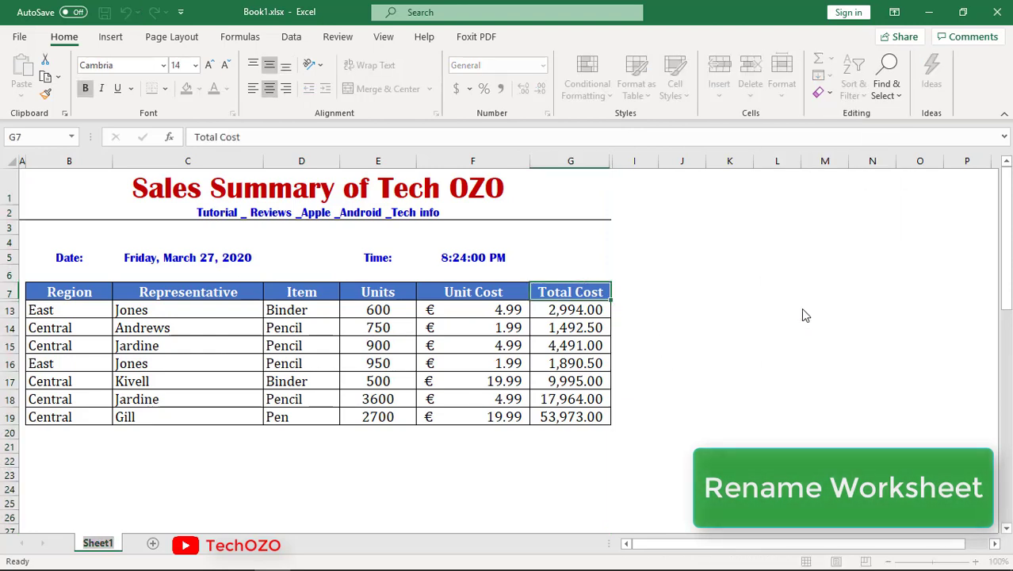
text(Sales summary)
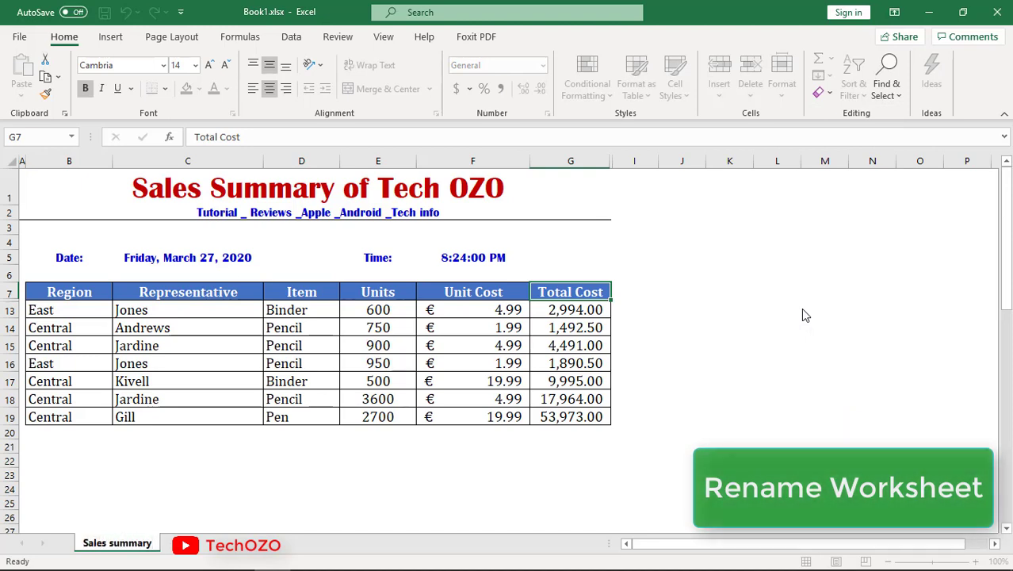
key(Return)
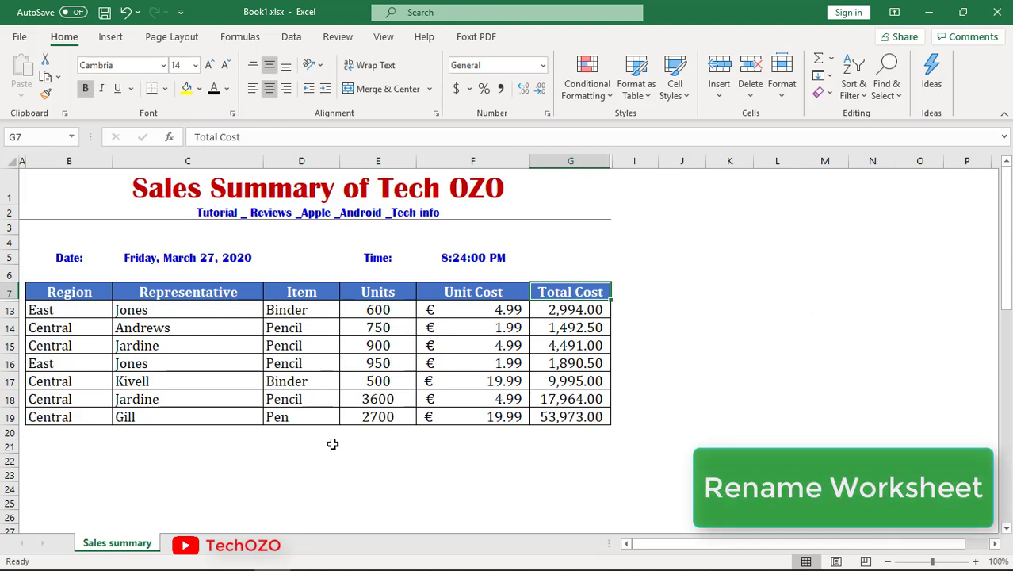
Rename the Sales summary worksheet as "TechOZO".
double_click(145, 547)
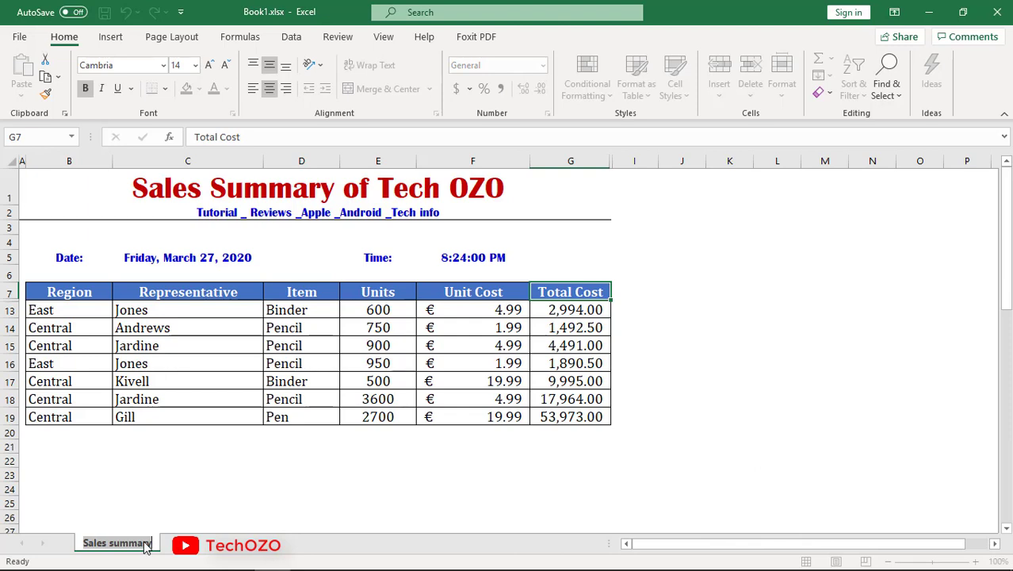
text(TechOZO)
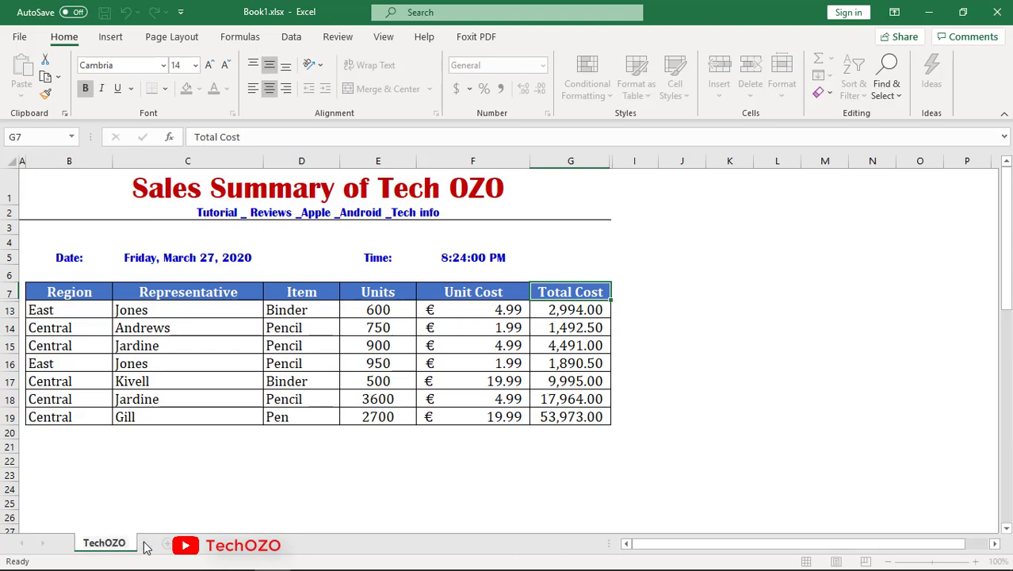
key(Return)
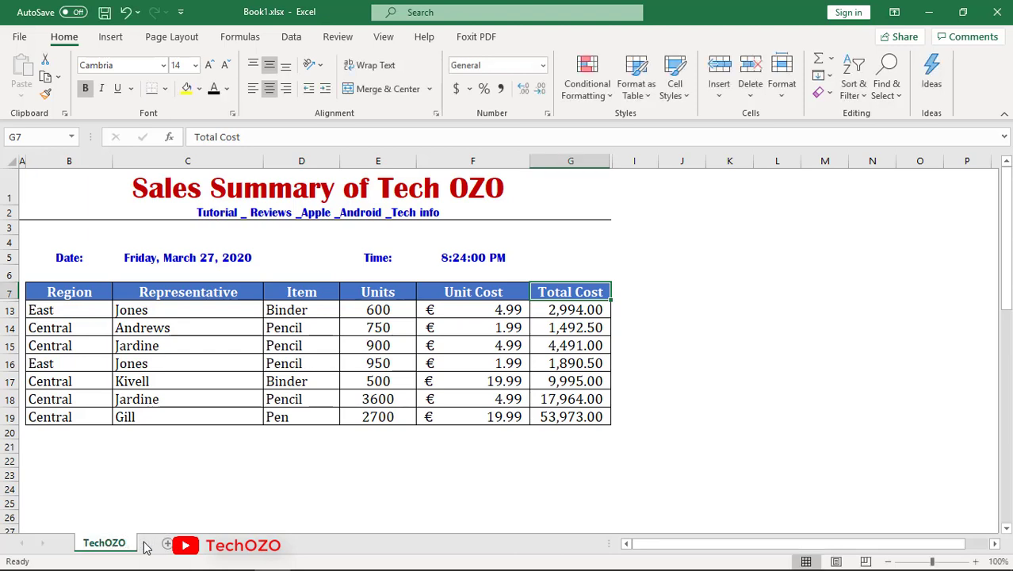
Set the TechOZO sheet's tab color to standard red.
click(789, 99)
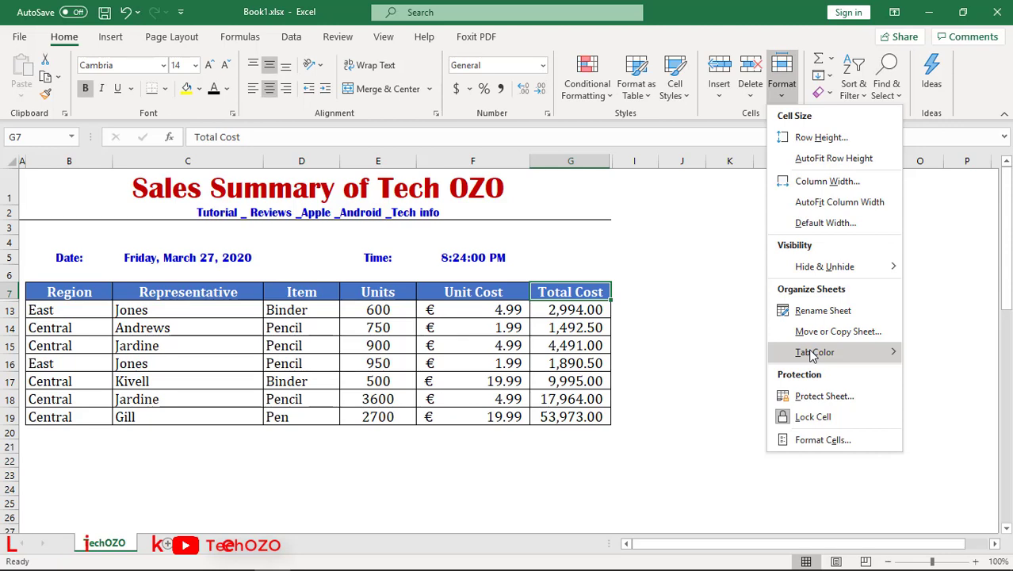
mouse_move(812, 356)
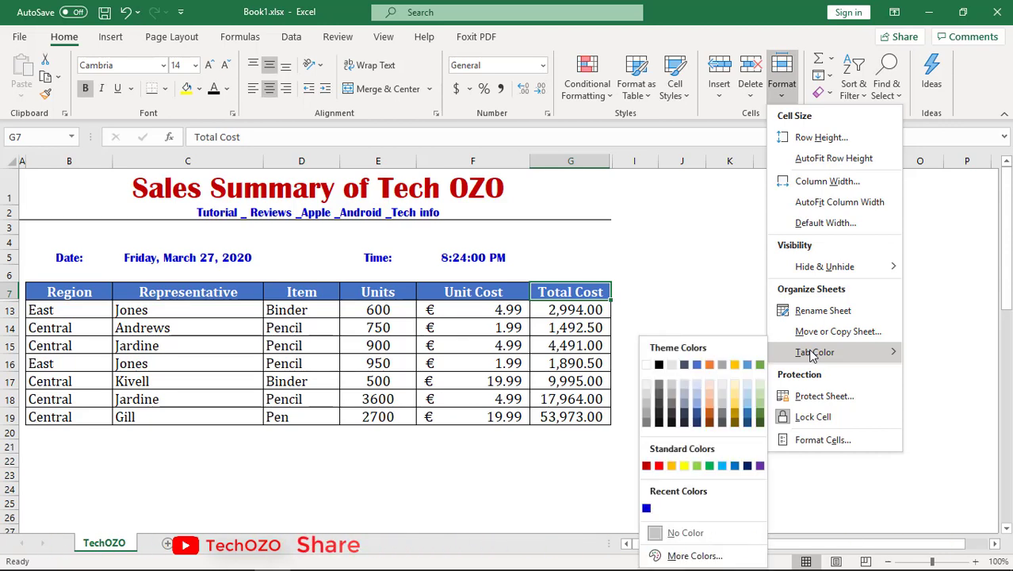
click(659, 466)
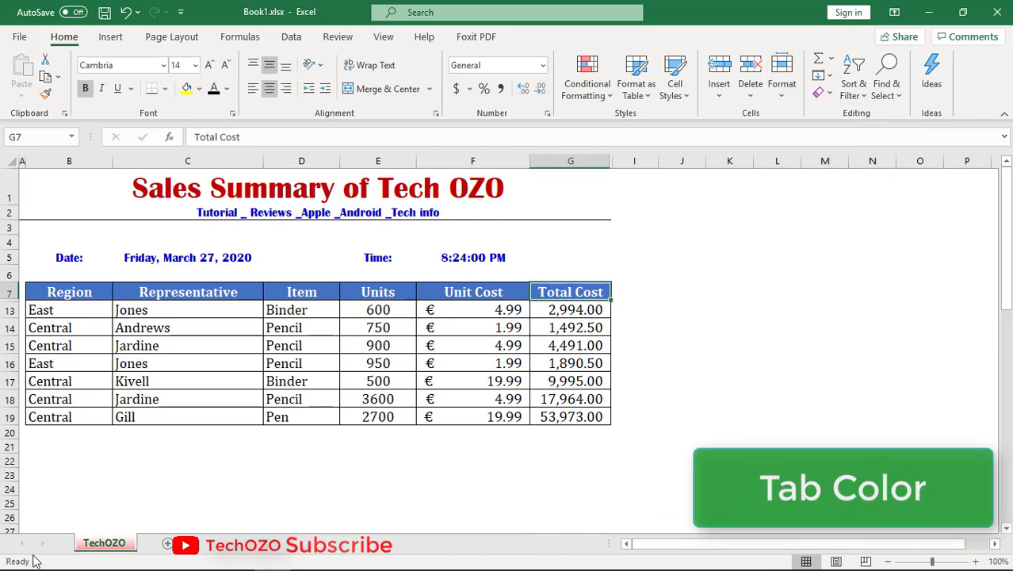
Change the TechOZO sheet's tab color to standard green.
right_click(125, 547)
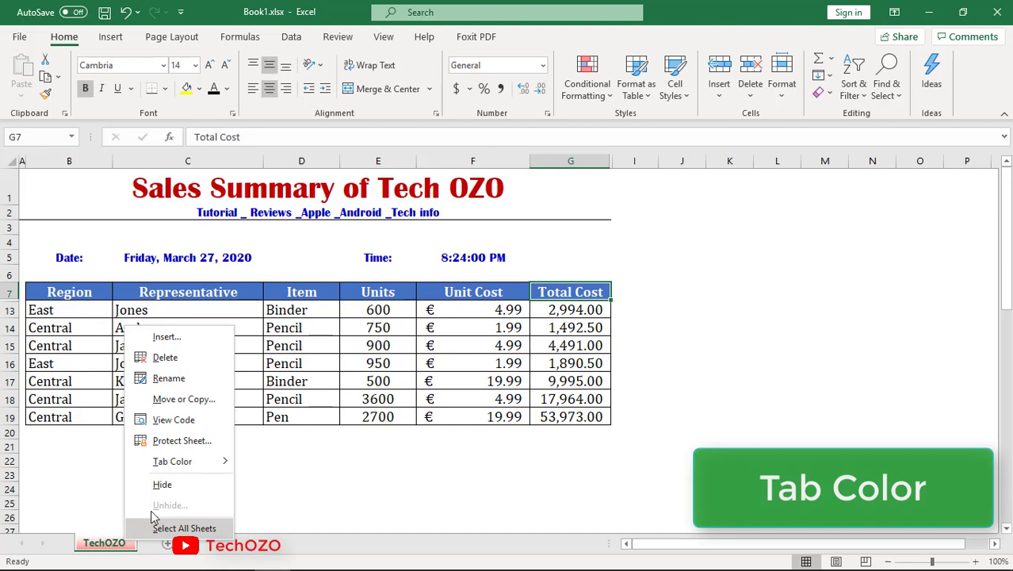
mouse_move(188, 465)
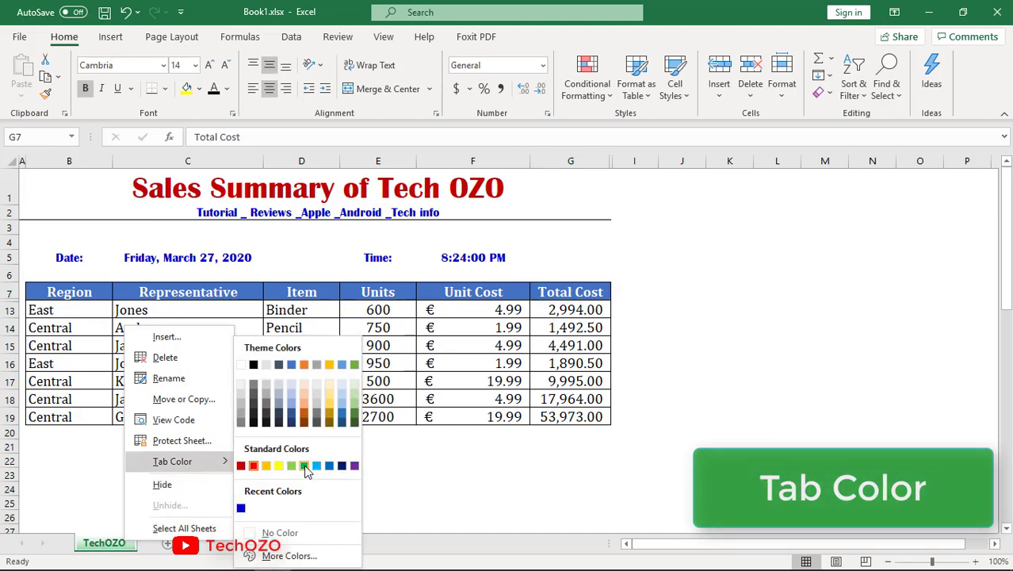
click(305, 467)
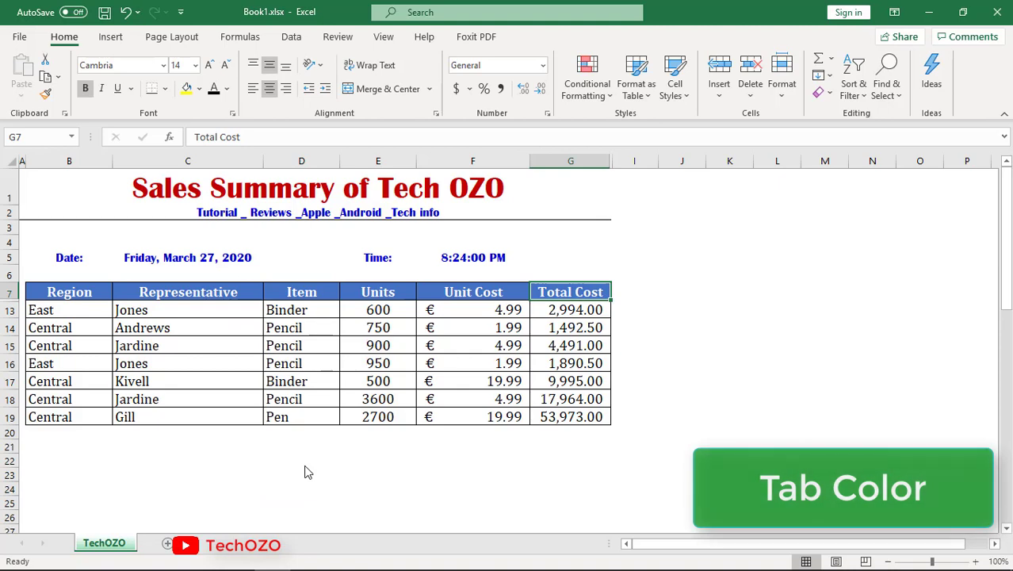